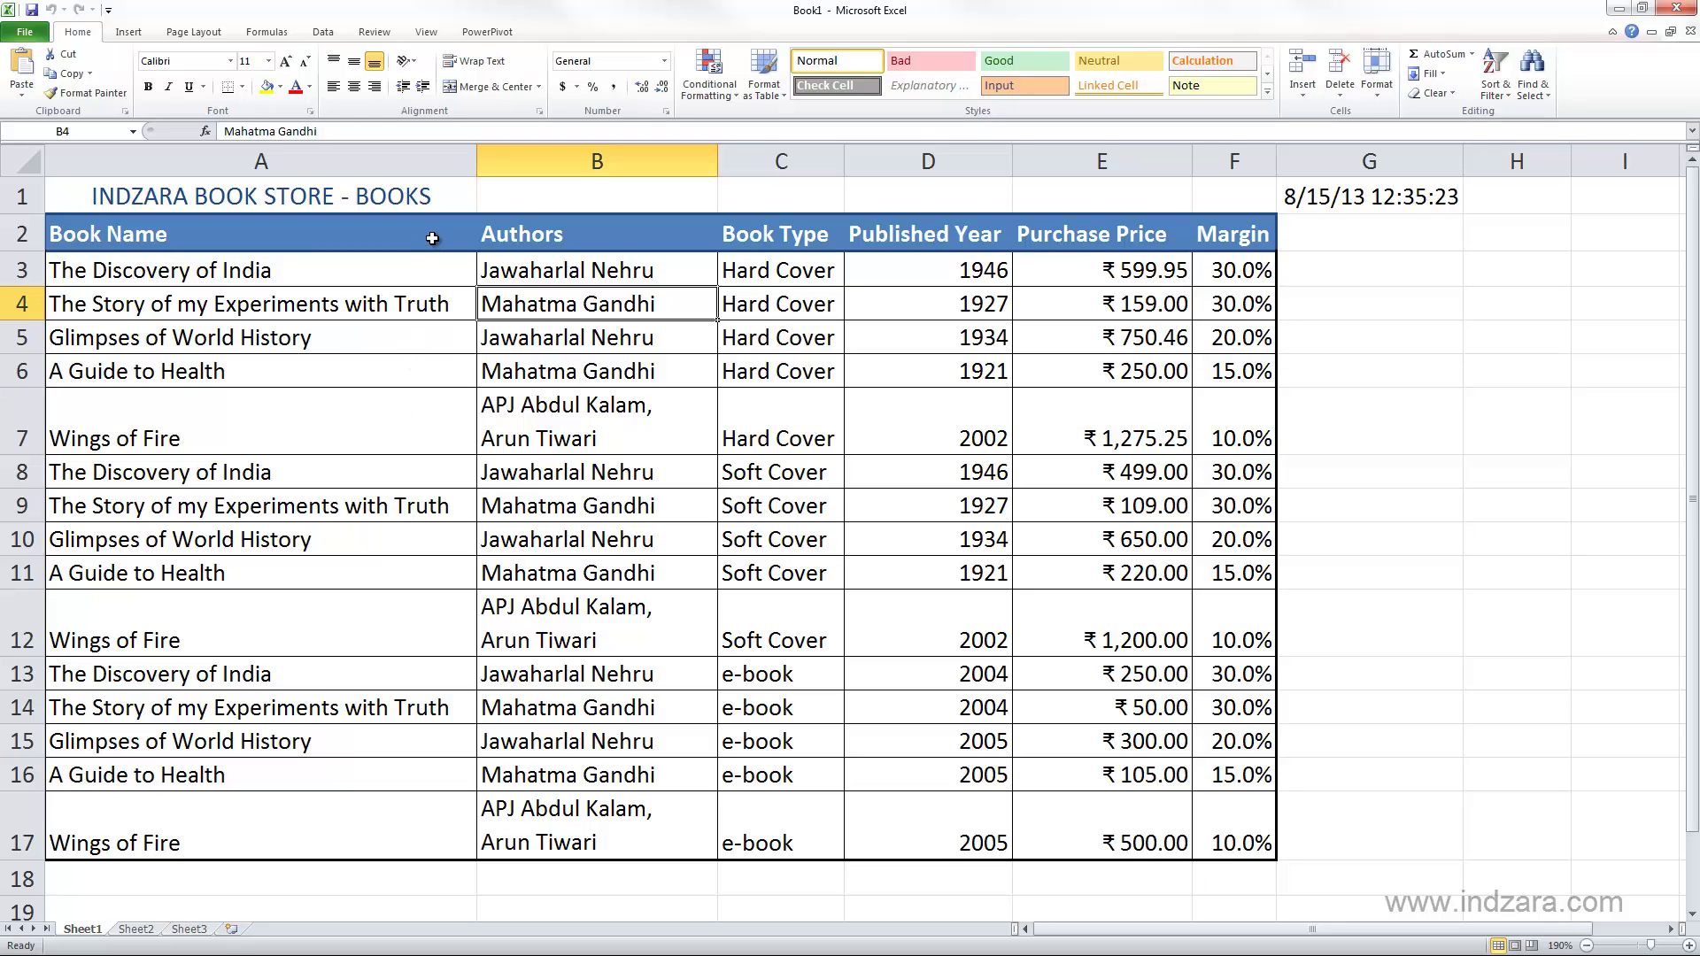
Insert cells at A2:A17, shifting the book cells right to free column A.
{"action": "left_click_drag", "start_coordinate": [432, 239], "coordinate": [403, 837]}
{"action": "right_click", "coordinate": [390, 372]}
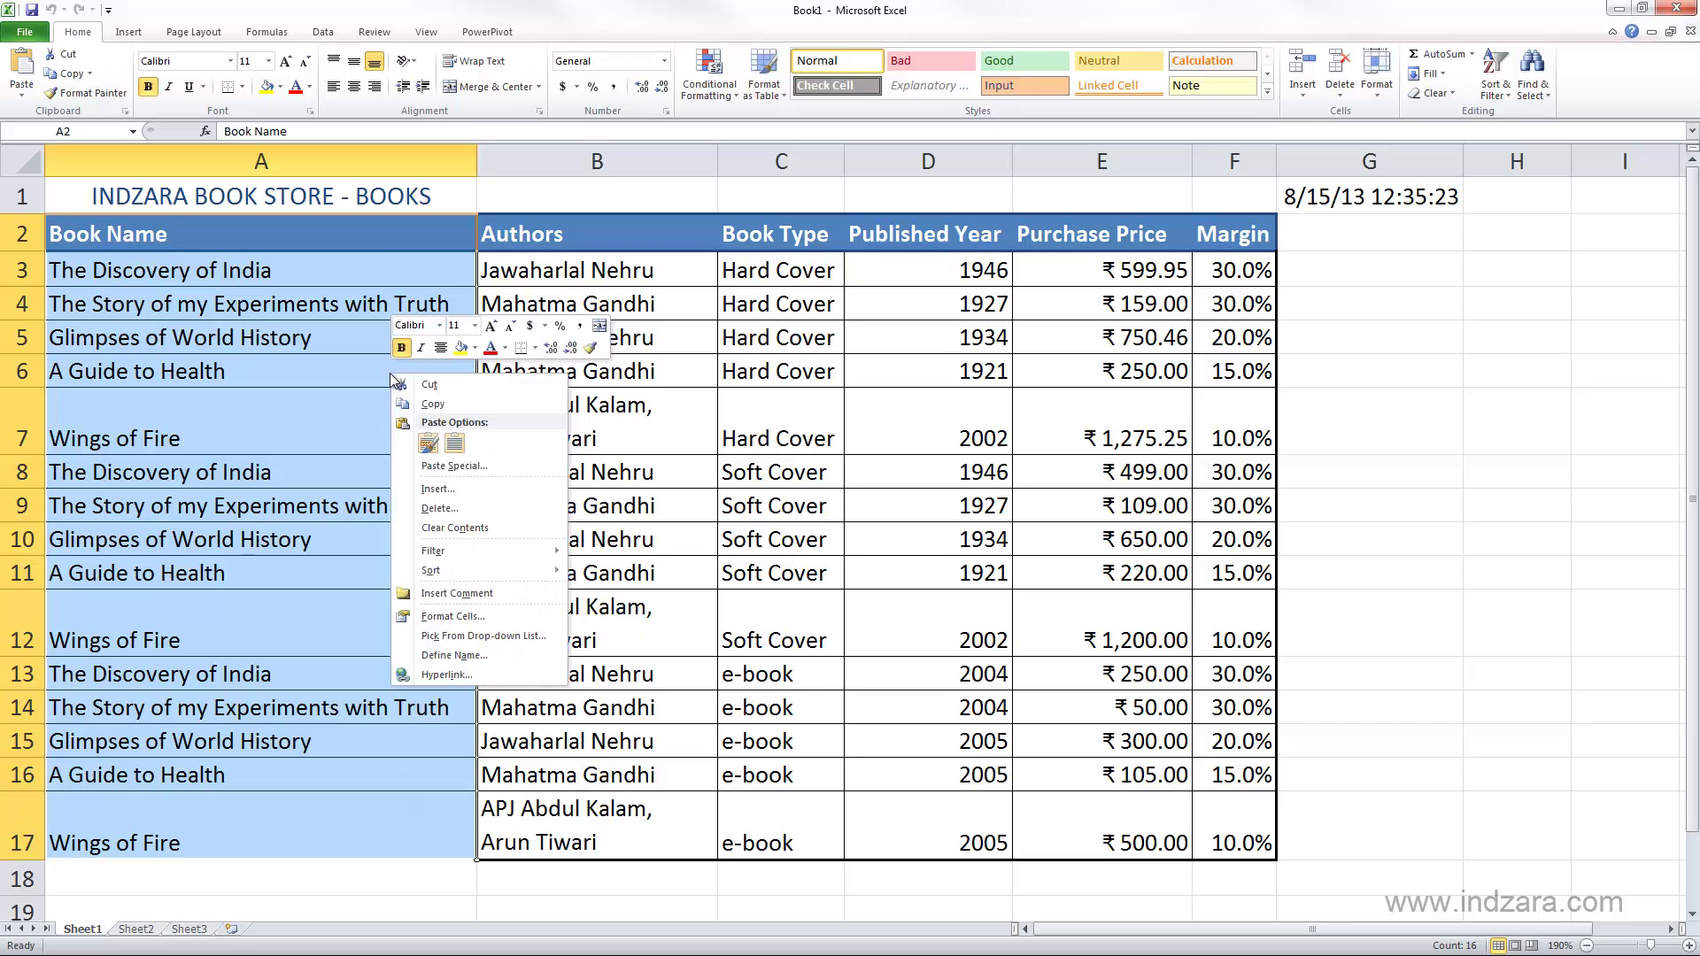
{"action": "left_click", "coordinate": [428, 489]}
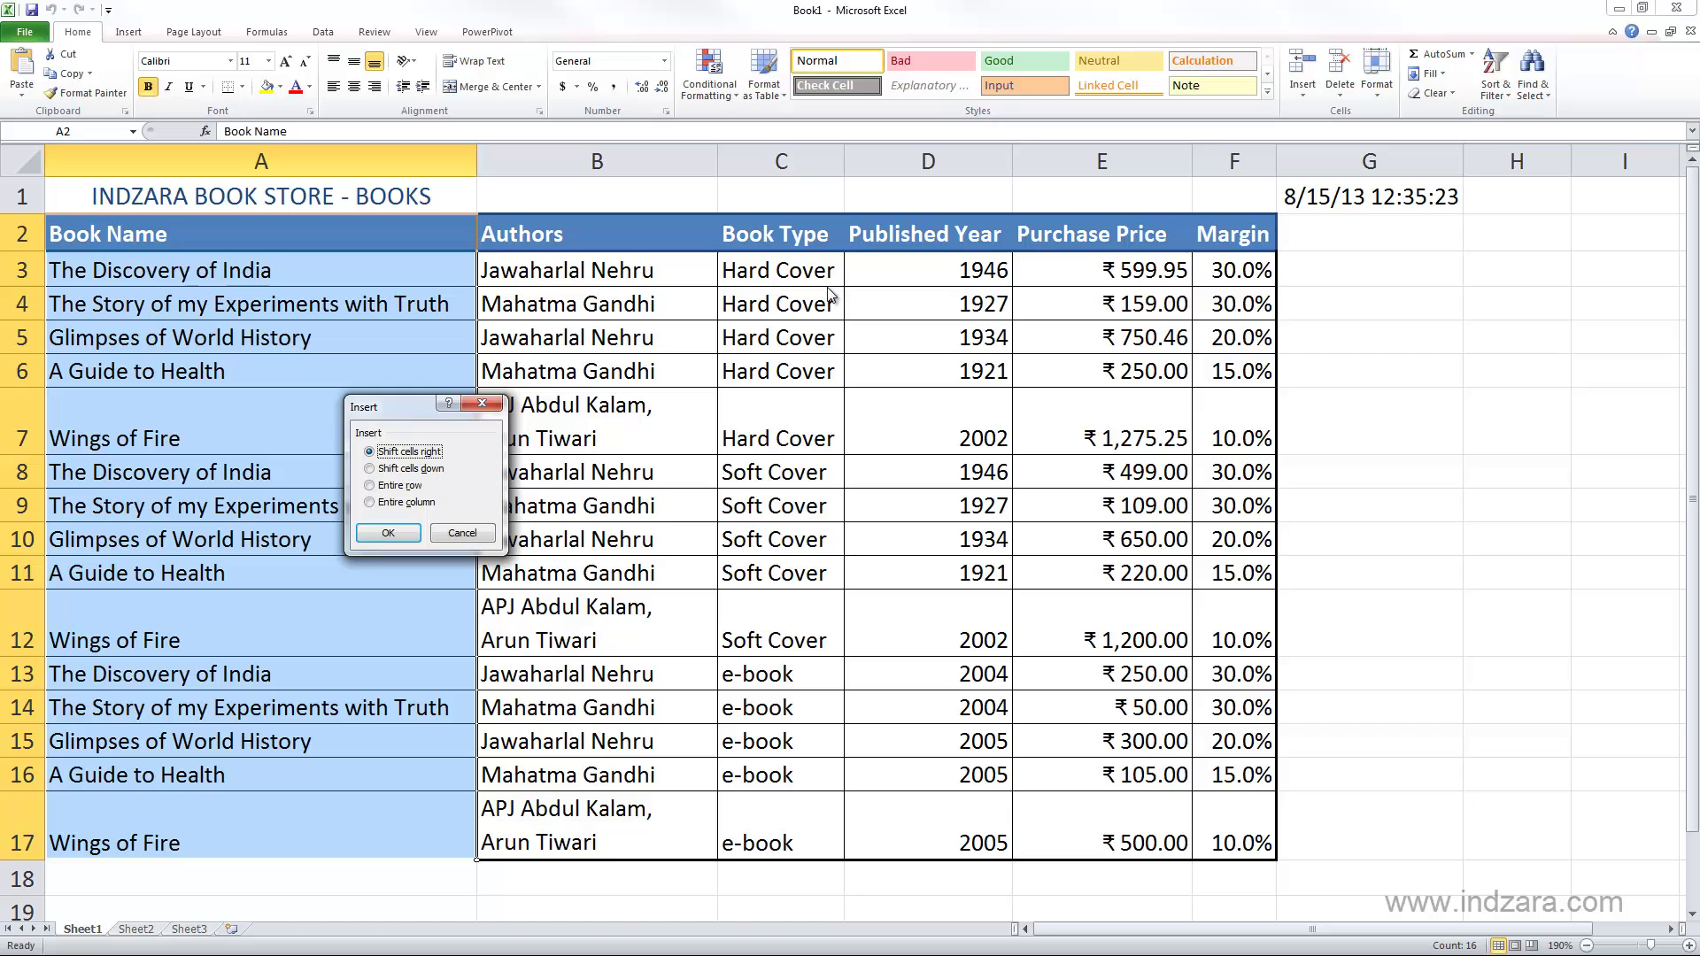
{"action": "left_click", "coordinate": [401, 538]}
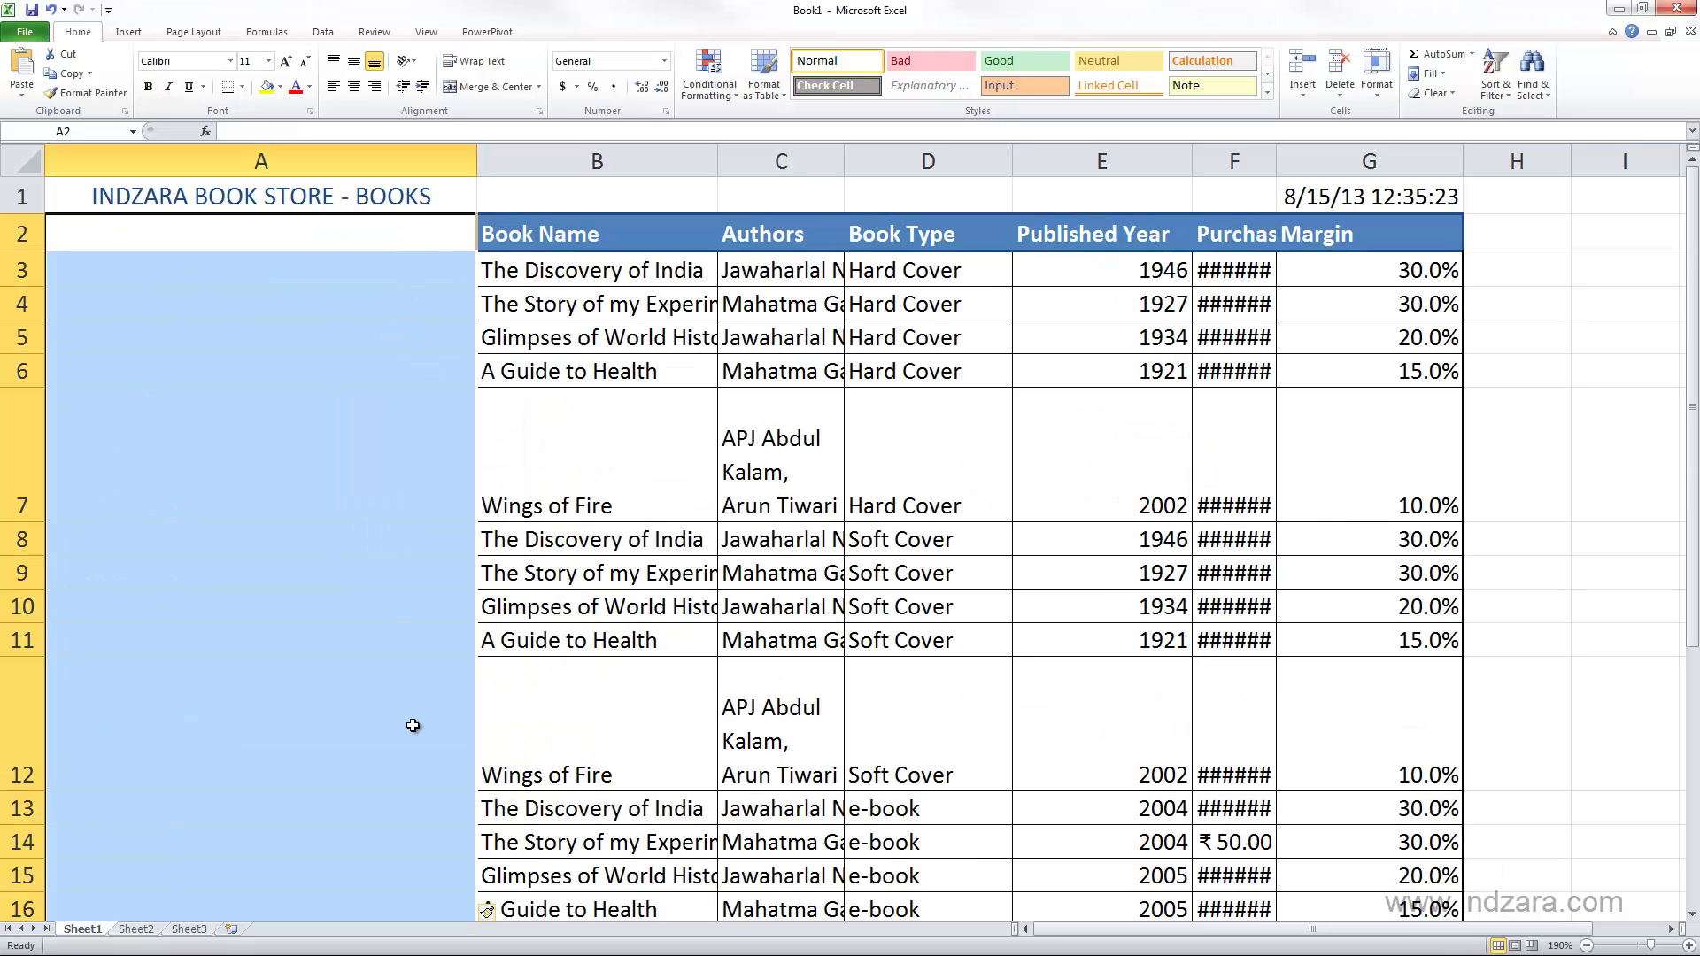
Enter the heading 'Product ID' in the new empty cell A2.
{"action": "left_click", "coordinate": [421, 228]}
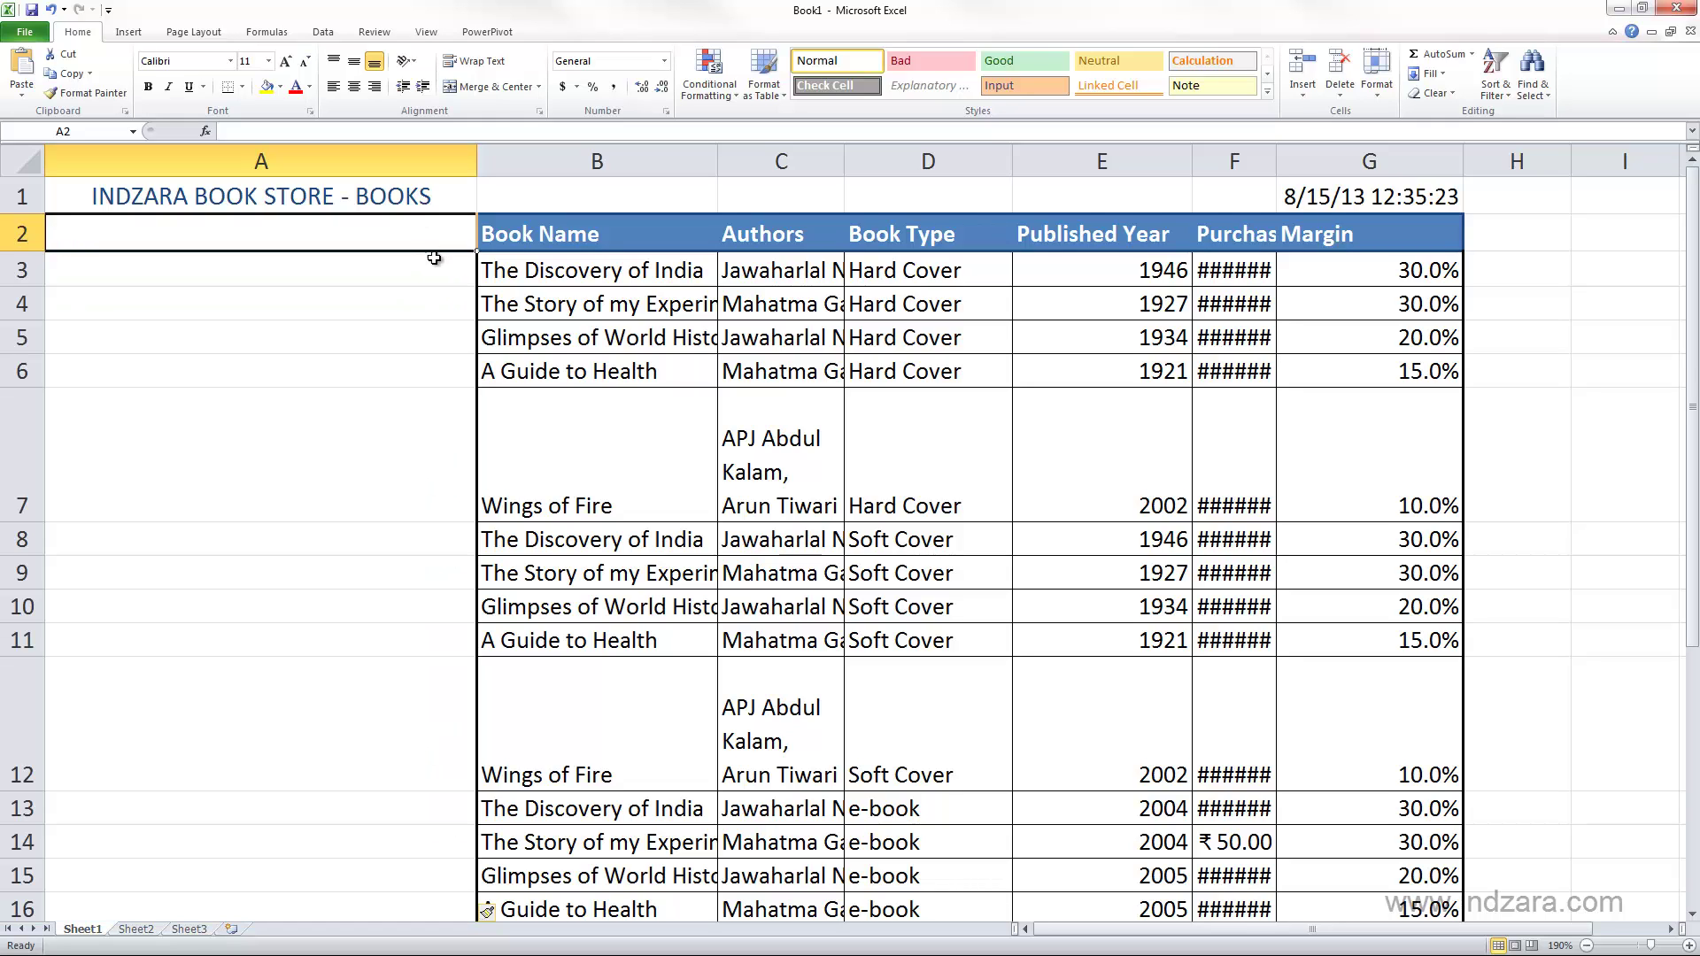
{"action": "type", "text": "Product ID"}
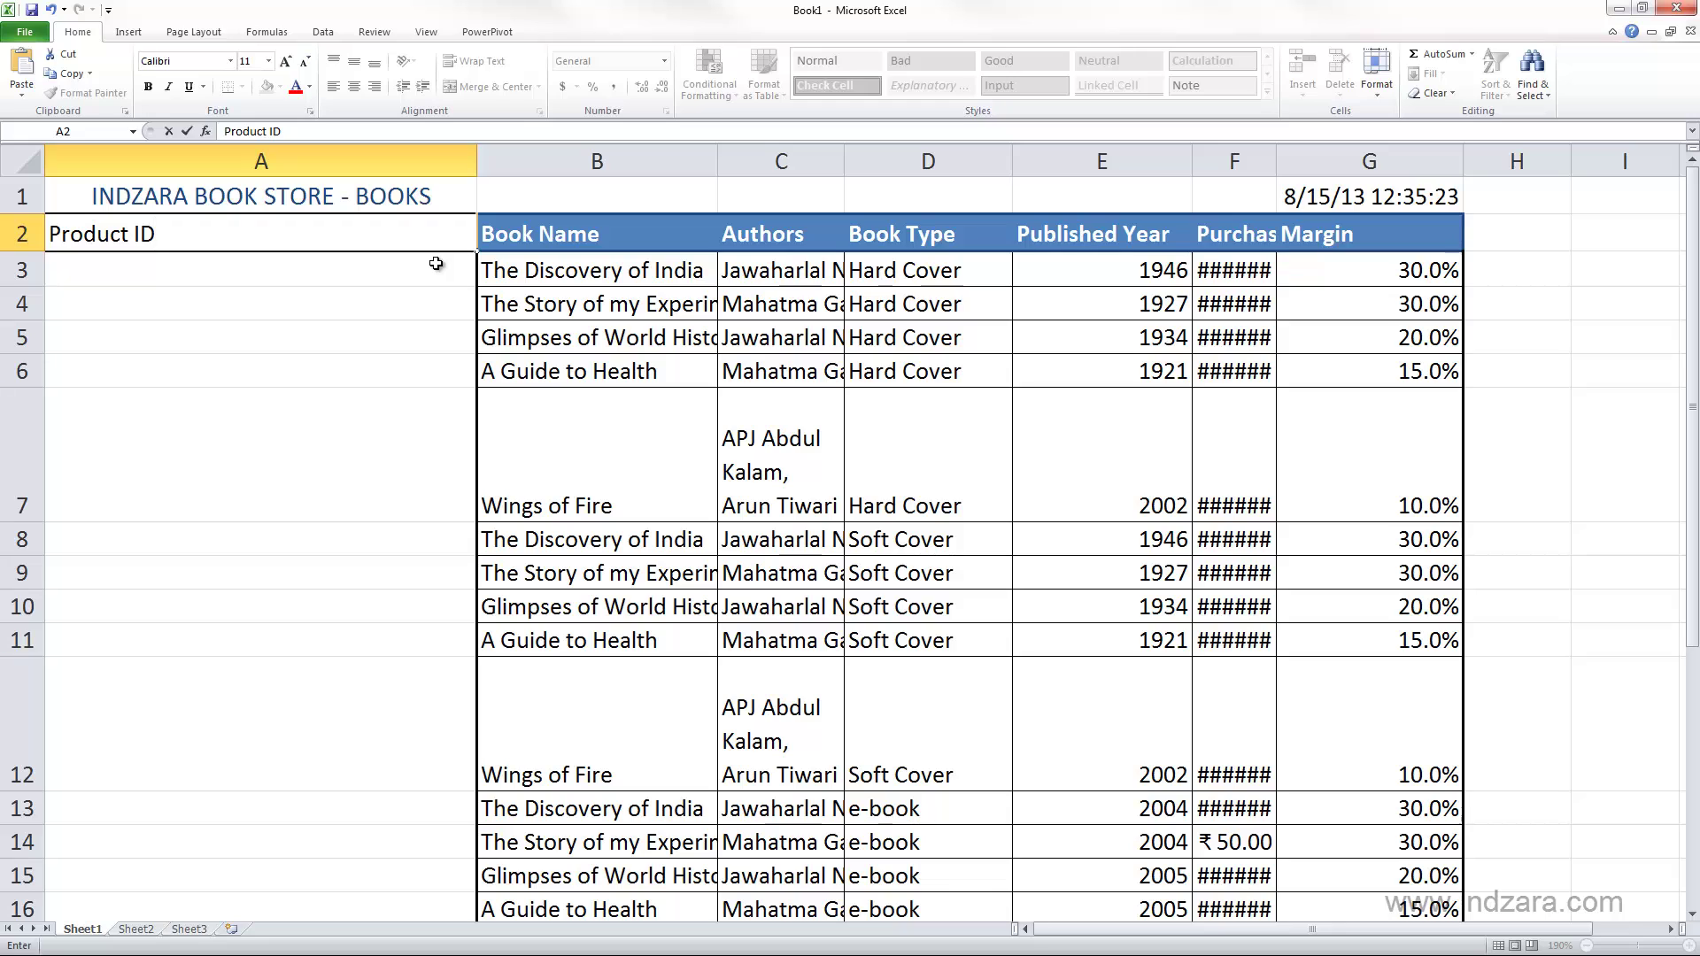
{"action": "key", "text": "Return"}
{"action": "key", "text": "Up"}
{"action": "key", "text": "Right"}
{"action": "left_click", "coordinate": [419, 230]}
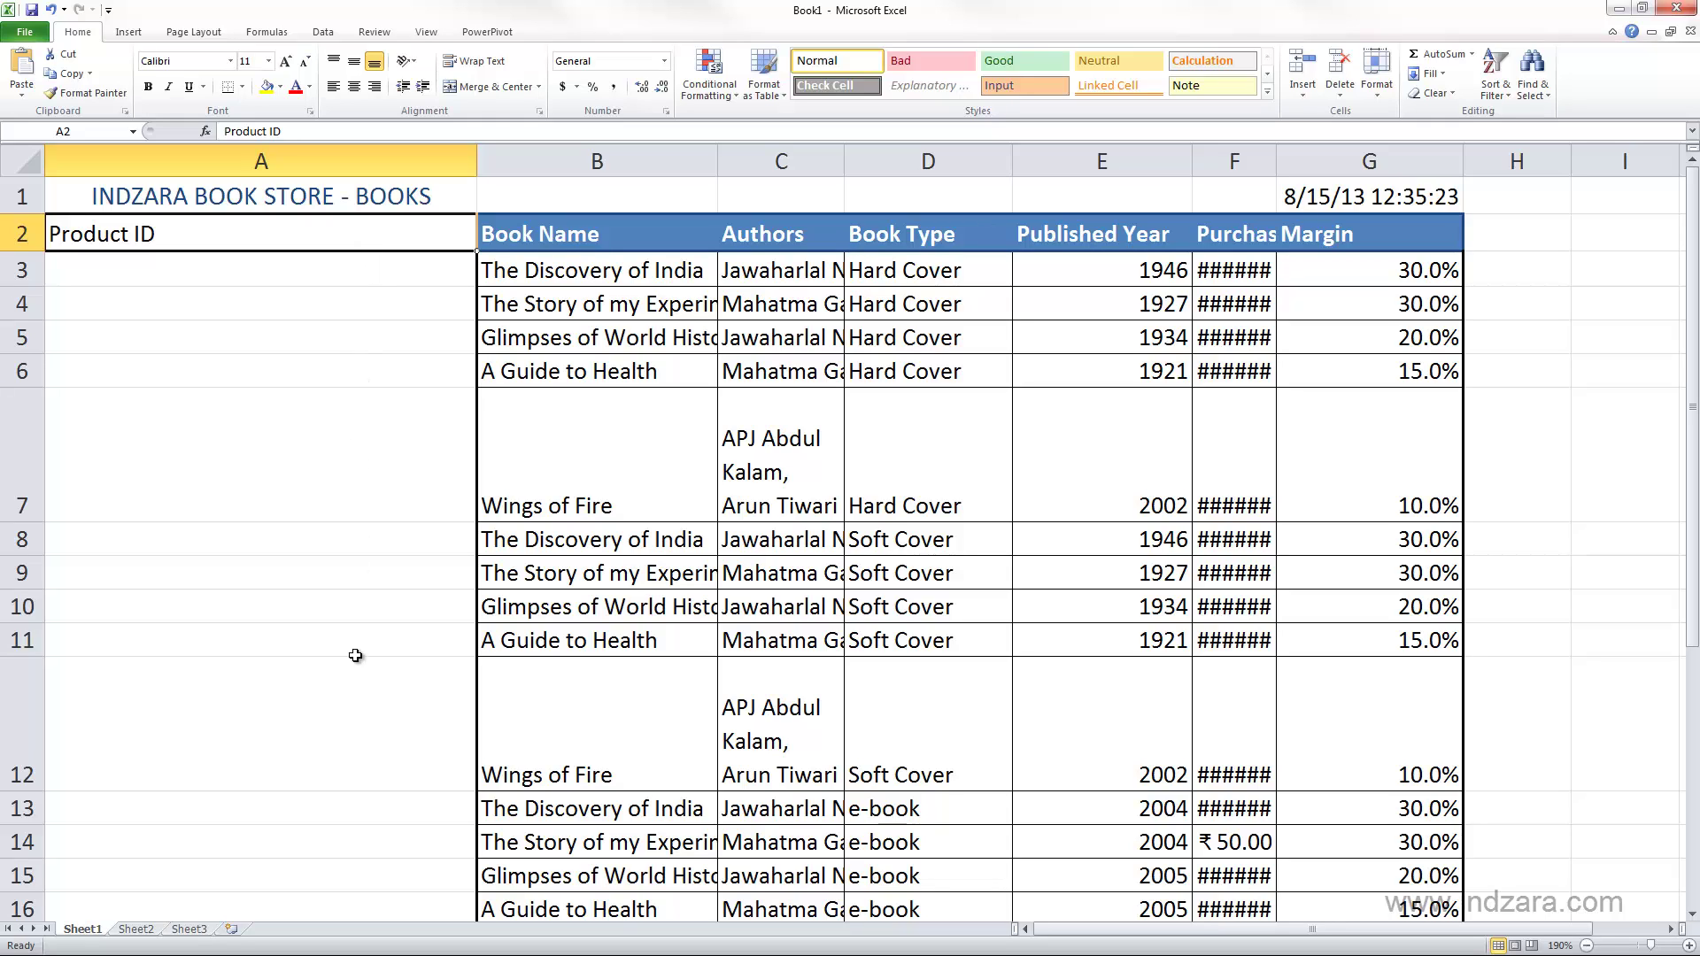
{"action": "left_click", "coordinate": [263, 272]}
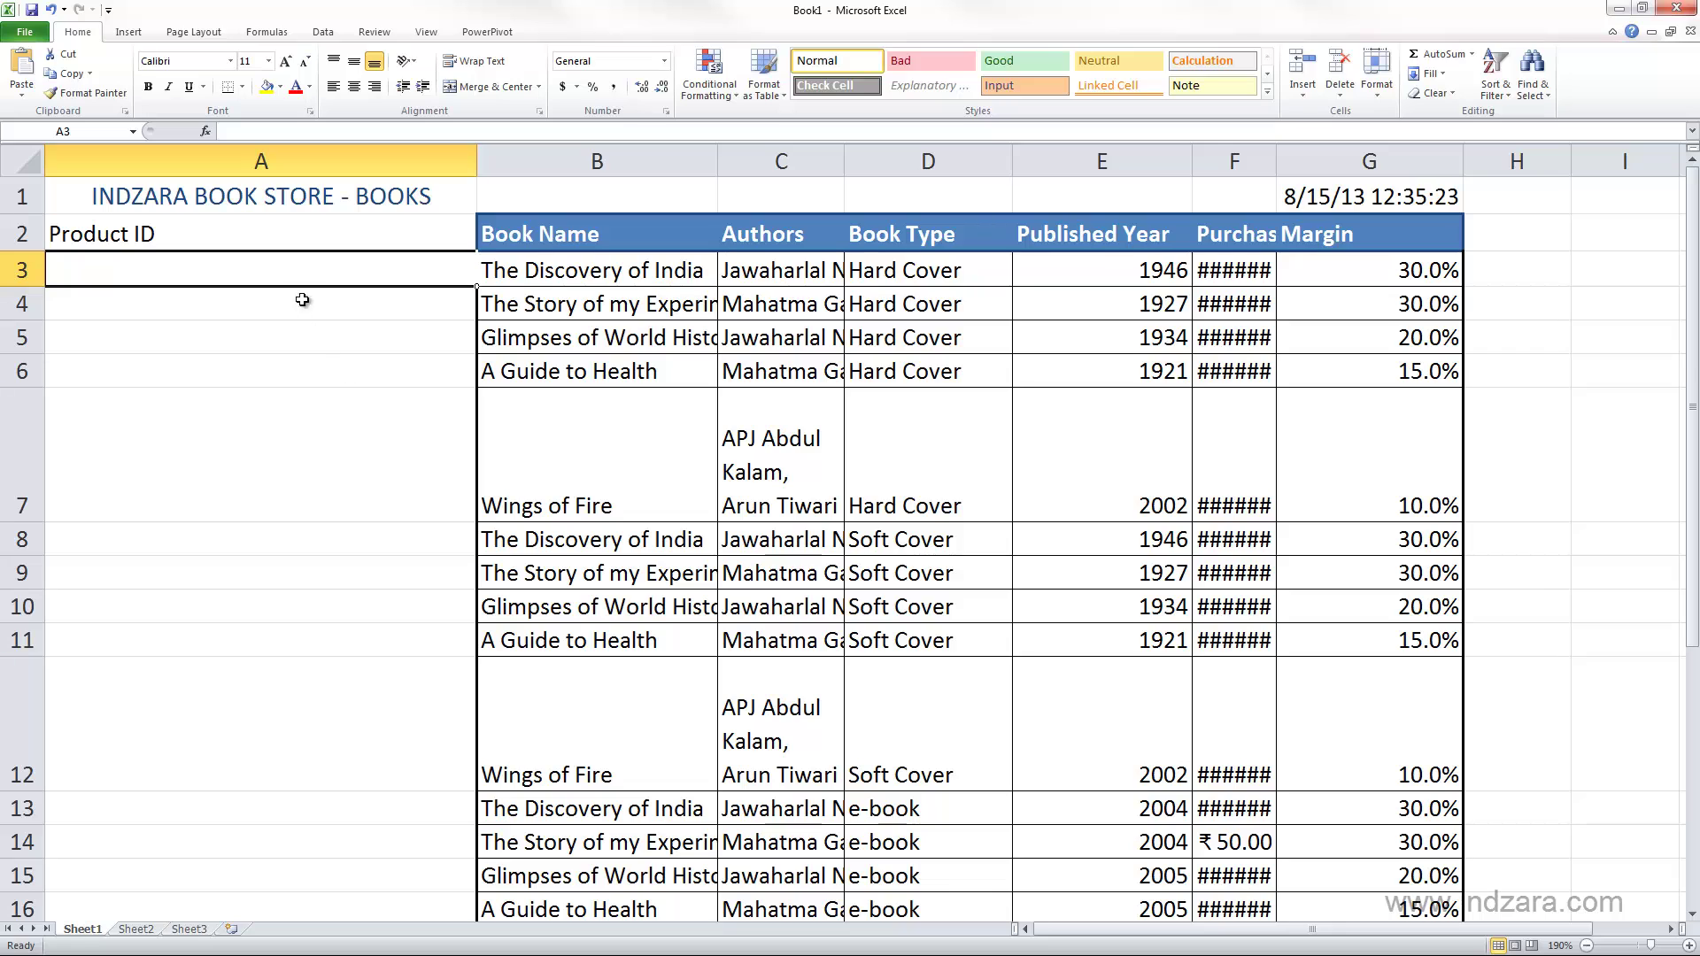
Enter 1, 2, 3 in A3:A5, then clear A4:A5 so only 1 remains in A3.
{"action": "type", "text": "1"}
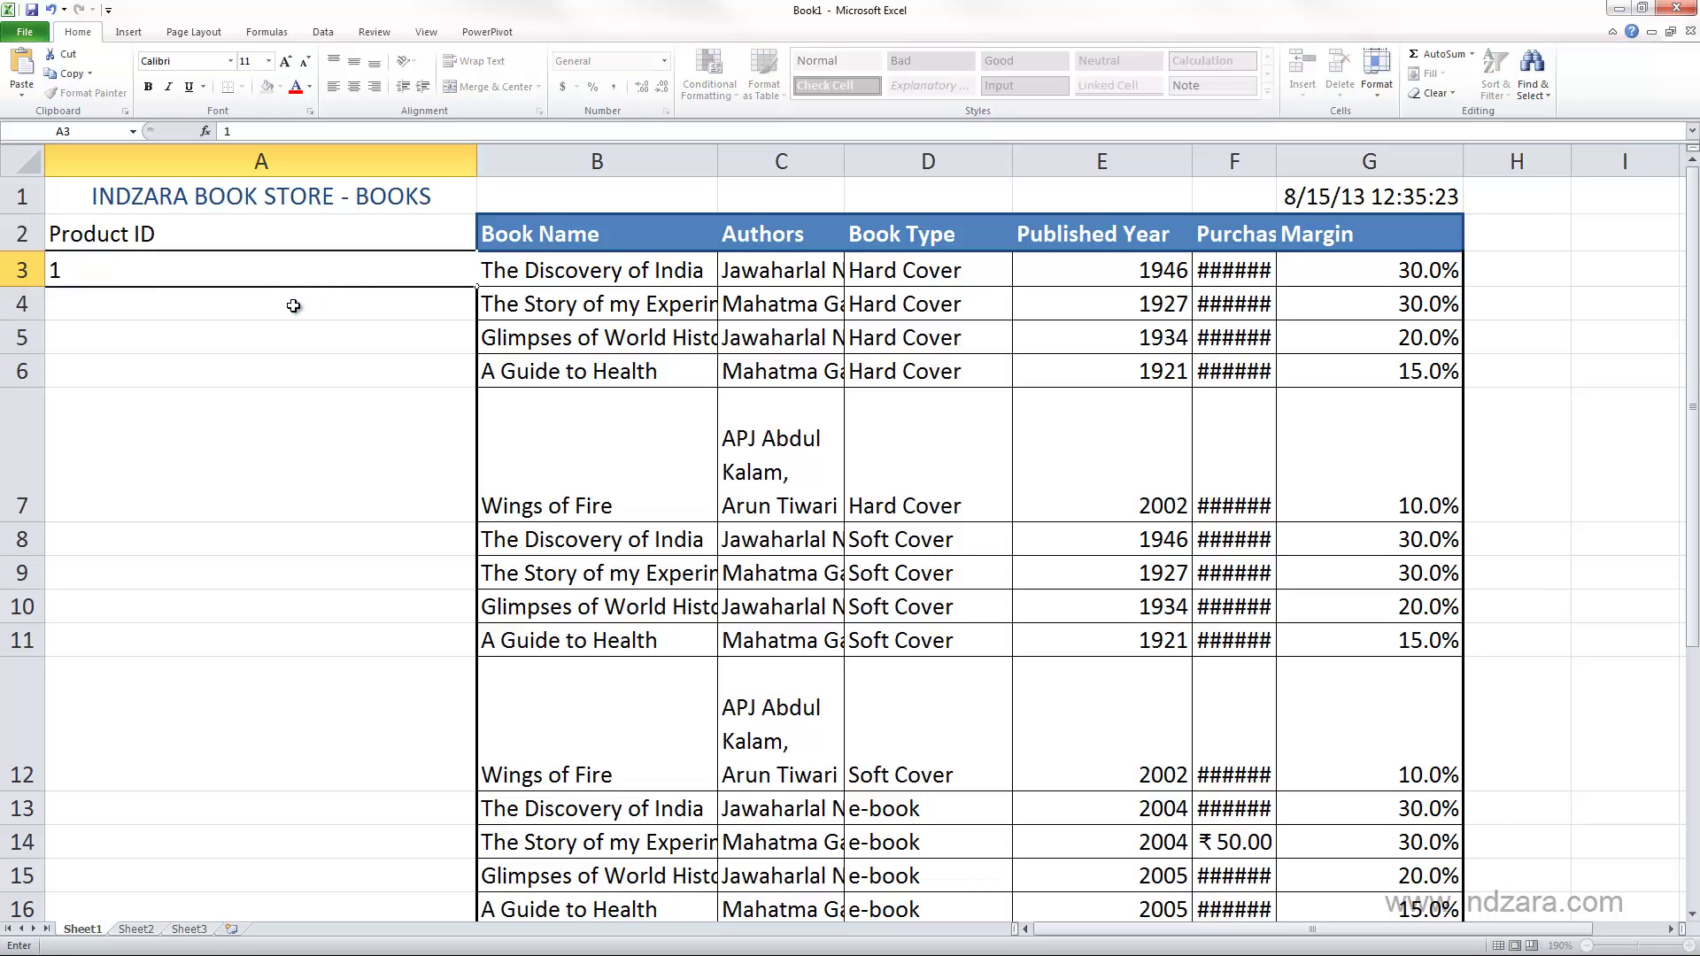
{"action": "left_click", "coordinate": [294, 306]}
{"action": "type", "text": "2"}
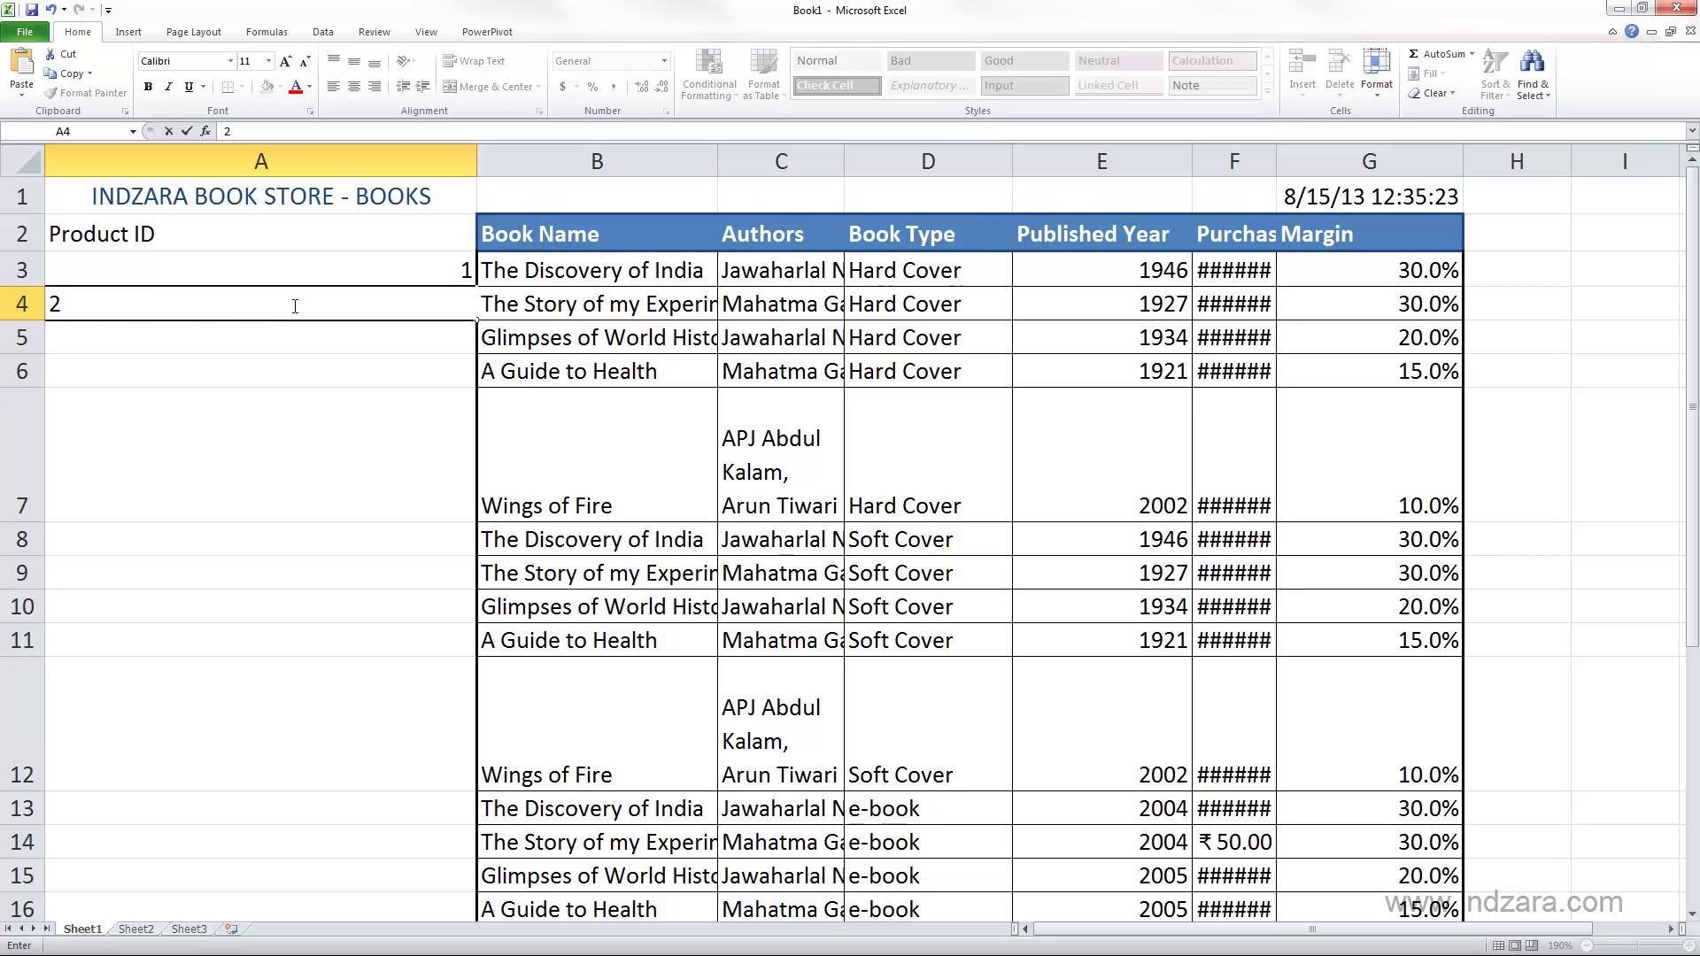
{"action": "key", "text": "Return"}
{"action": "type", "text": "3"}
{"action": "key", "text": "Return"}
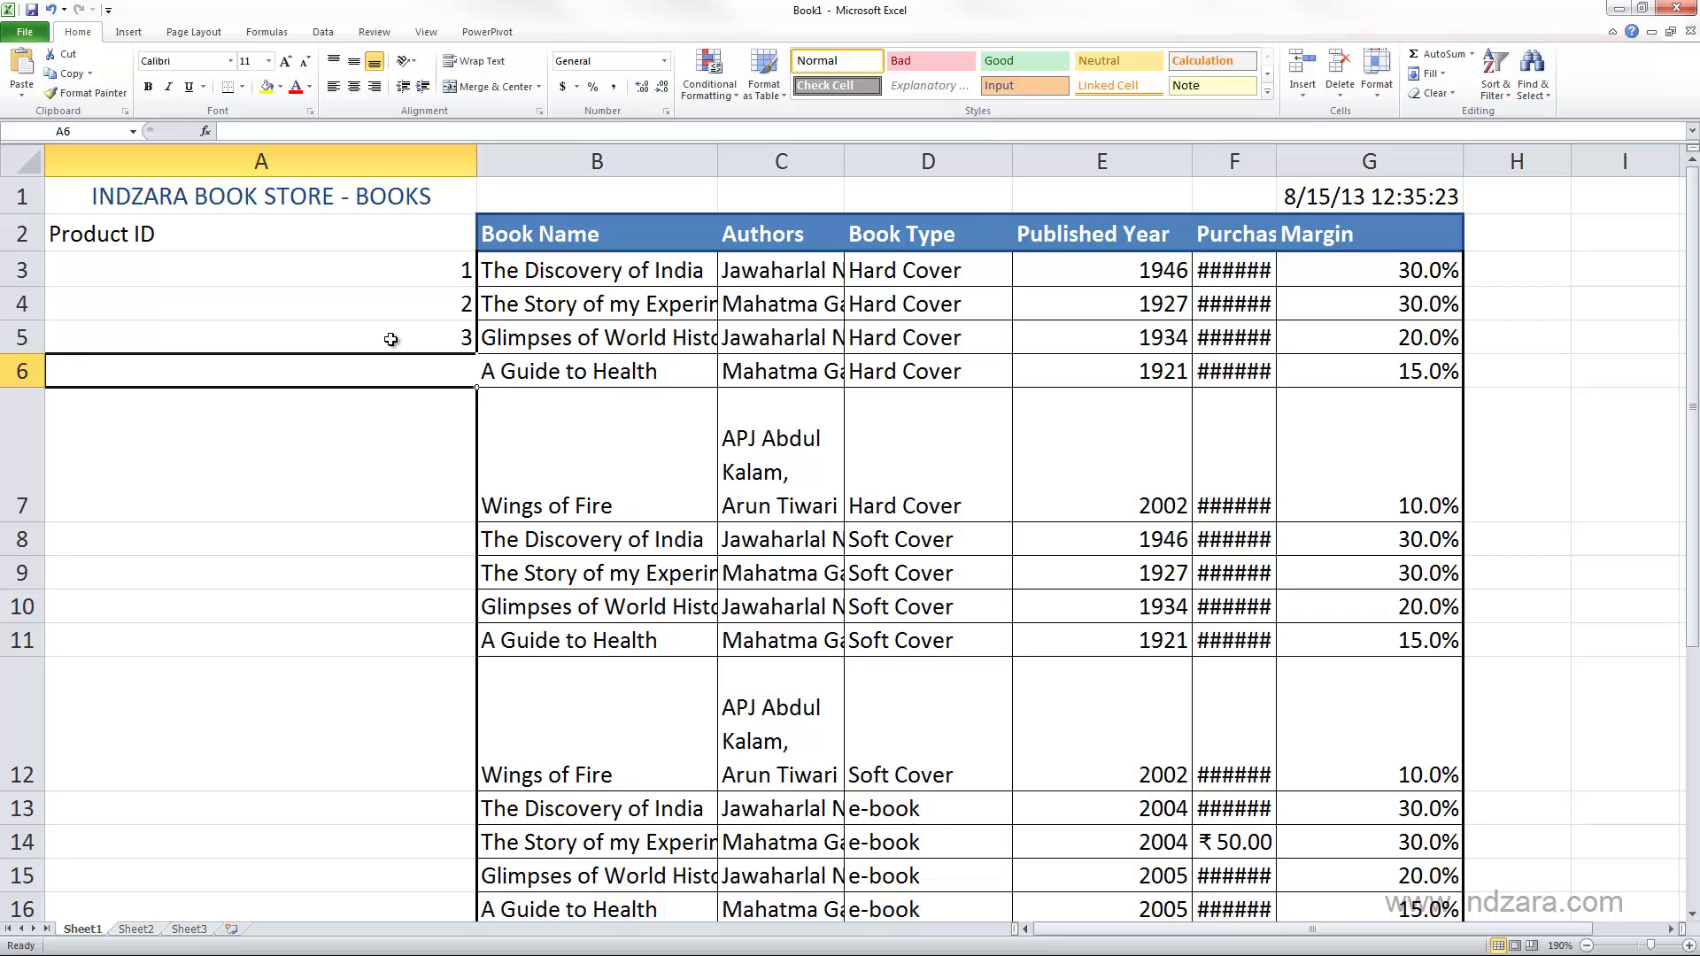
{"action": "left_click_drag", "start_coordinate": [405, 315], "coordinate": [406, 341]}
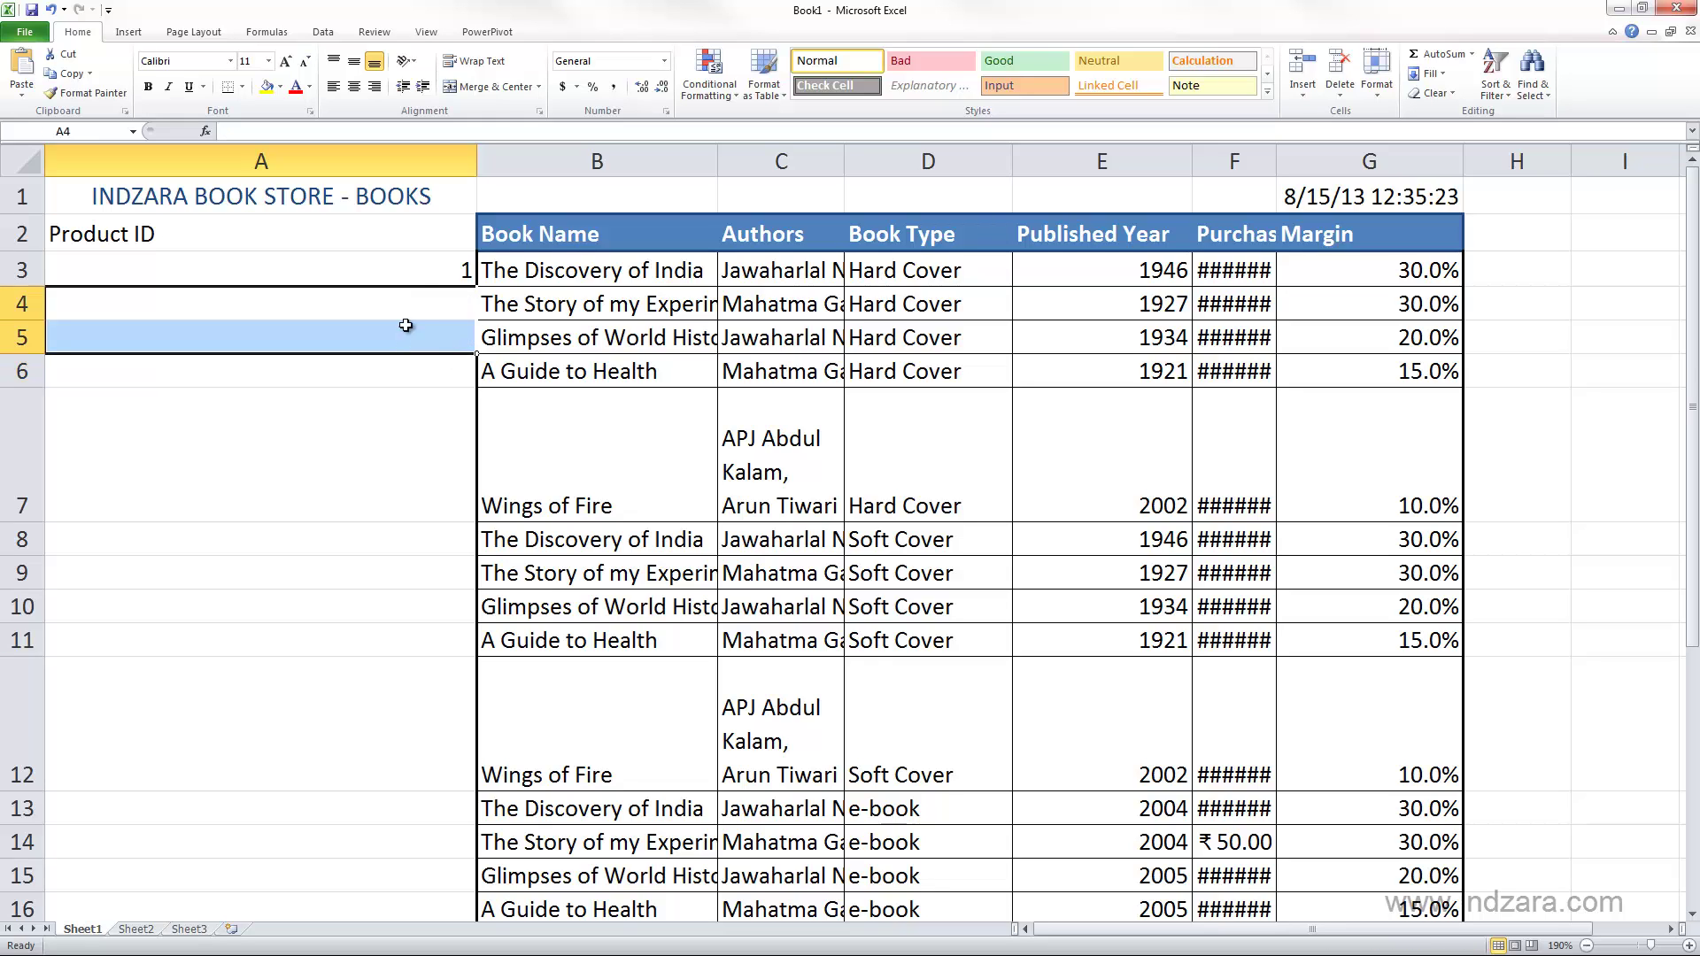
{"action": "left_click", "coordinate": [418, 270]}
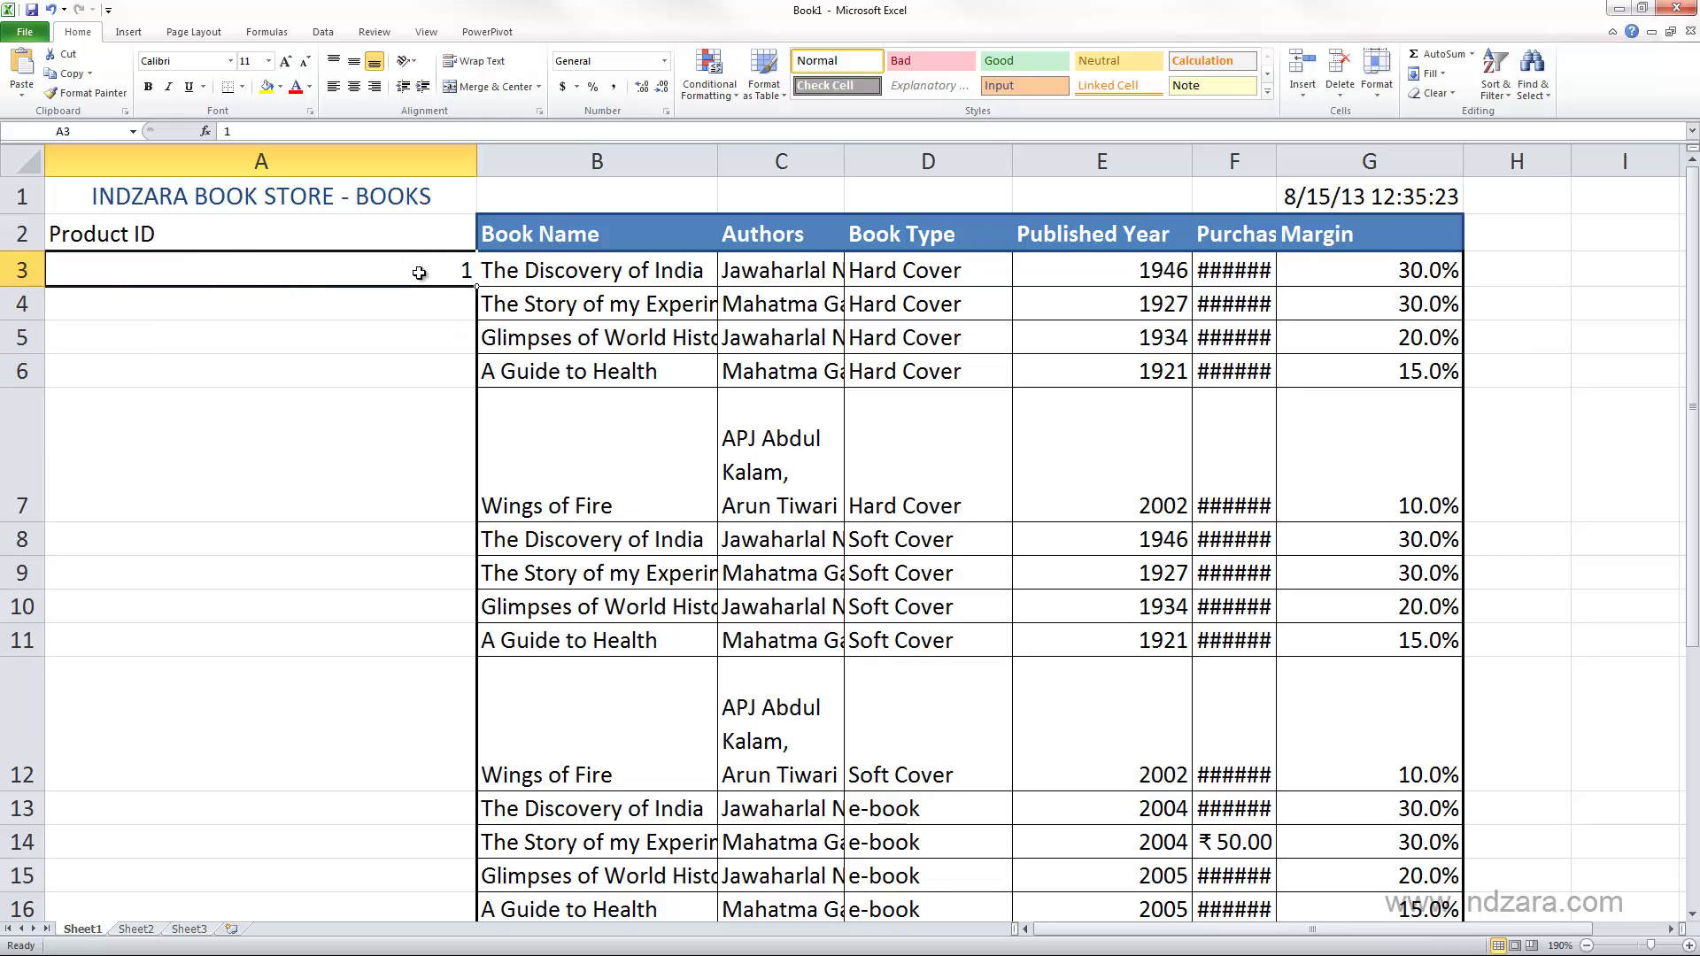
Auto-fill the 1 in A3 down through A17 and scroll to review the copies.
{"action": "double_click", "coordinate": [476, 289]}
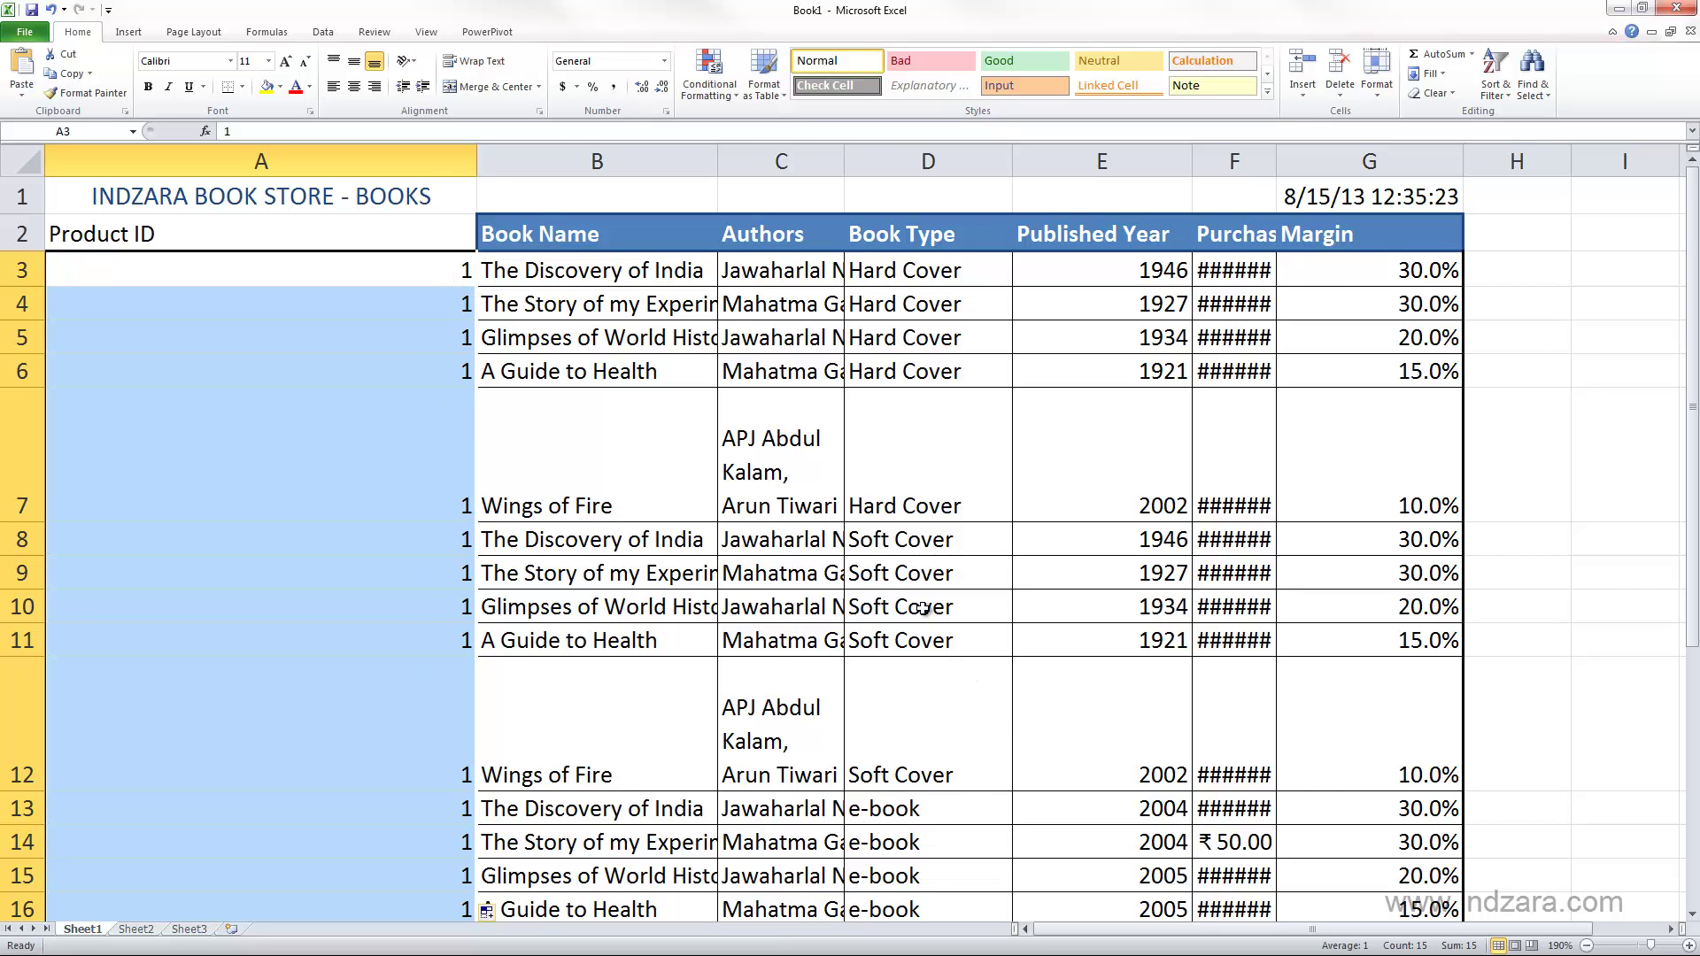
{"action": "scroll", "coordinate": [921, 607], "scroll_direction": "down", "scroll_amount": 1}
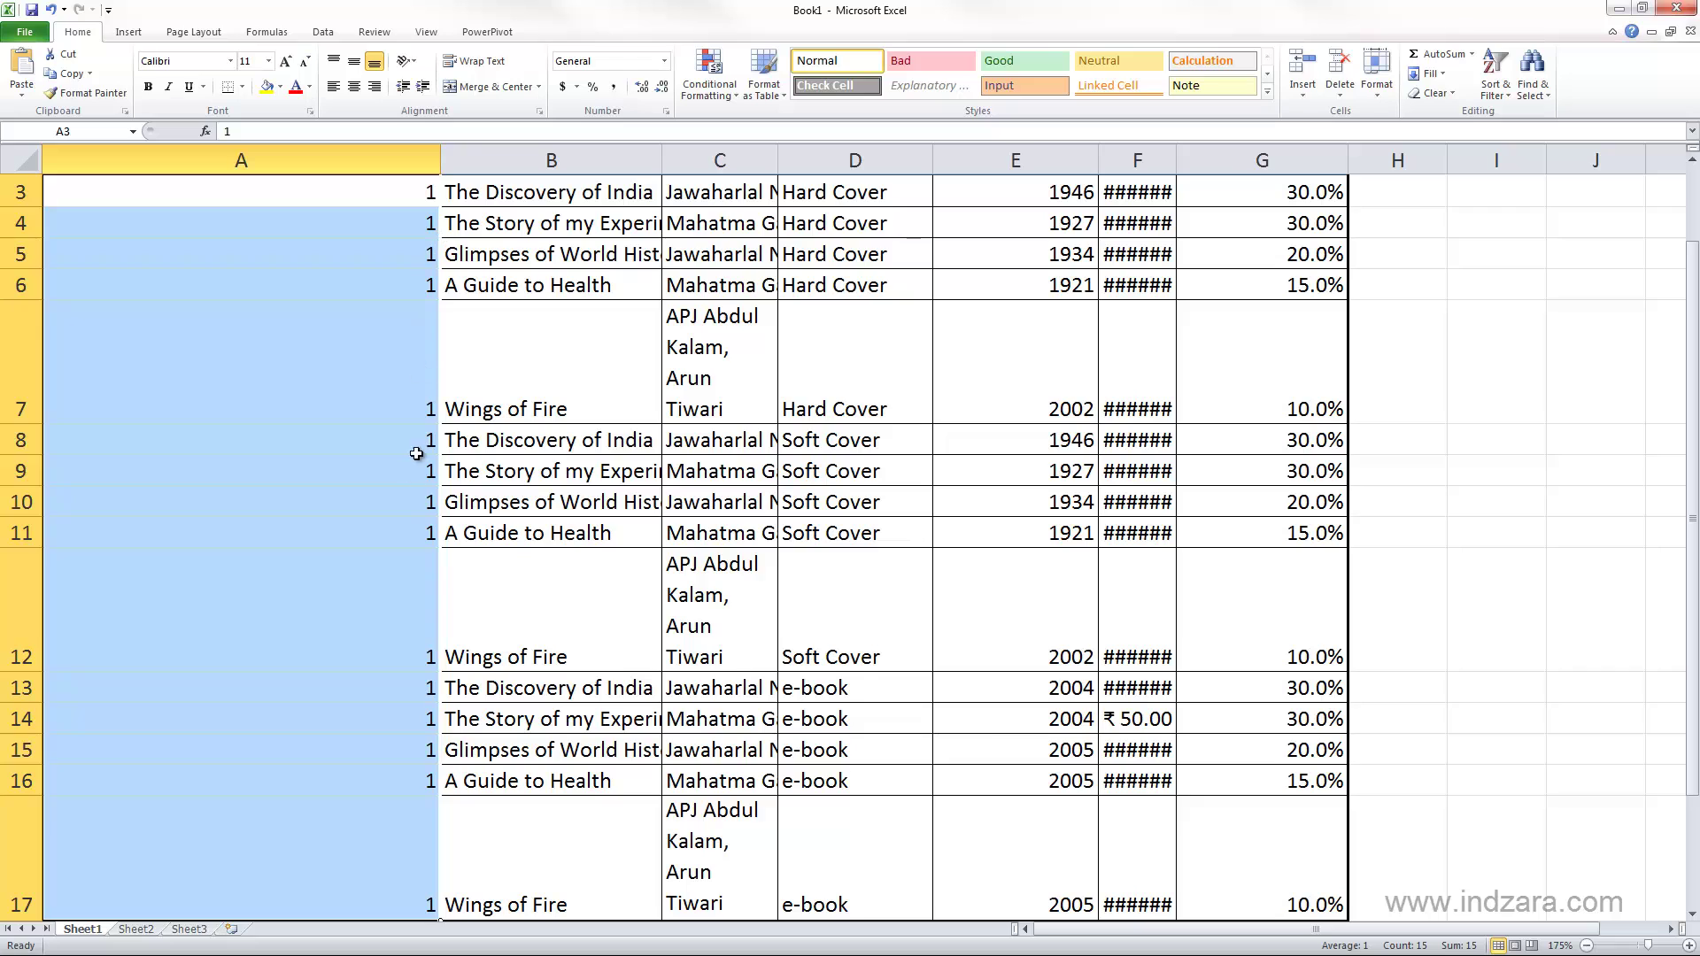
{"action": "scroll", "coordinate": [417, 492], "scroll_direction": "up", "scroll_amount": 1}
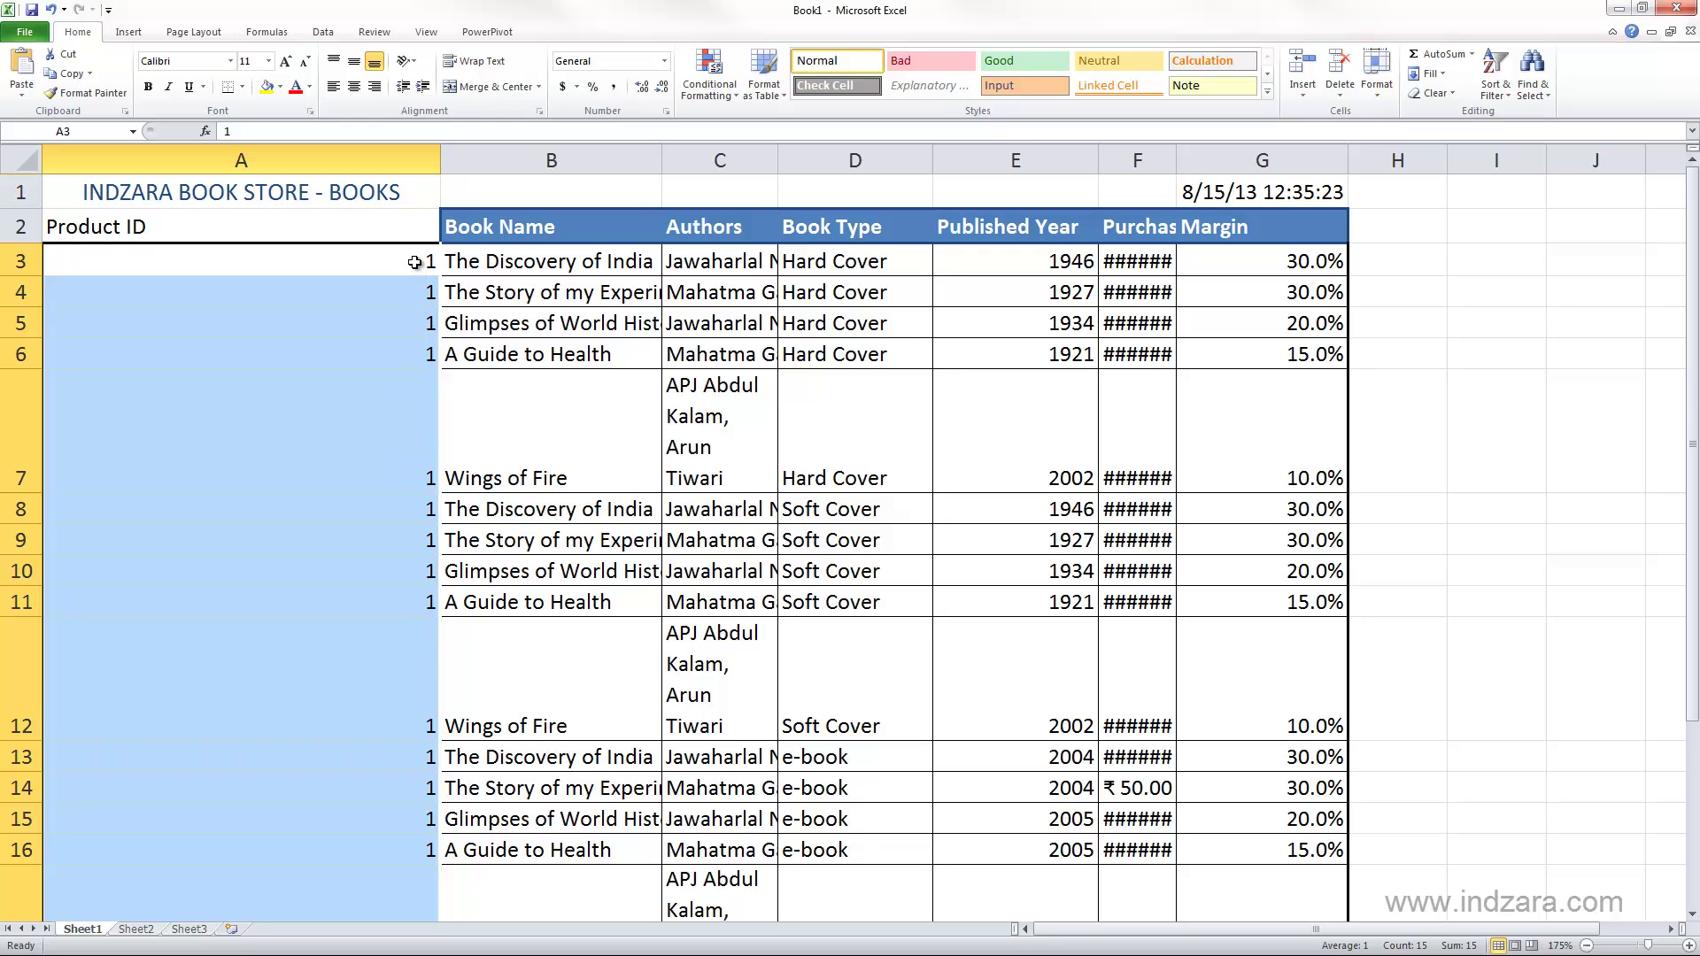
{"action": "scroll", "coordinate": [387, 543], "scroll_direction": "down", "scroll_amount": 2}
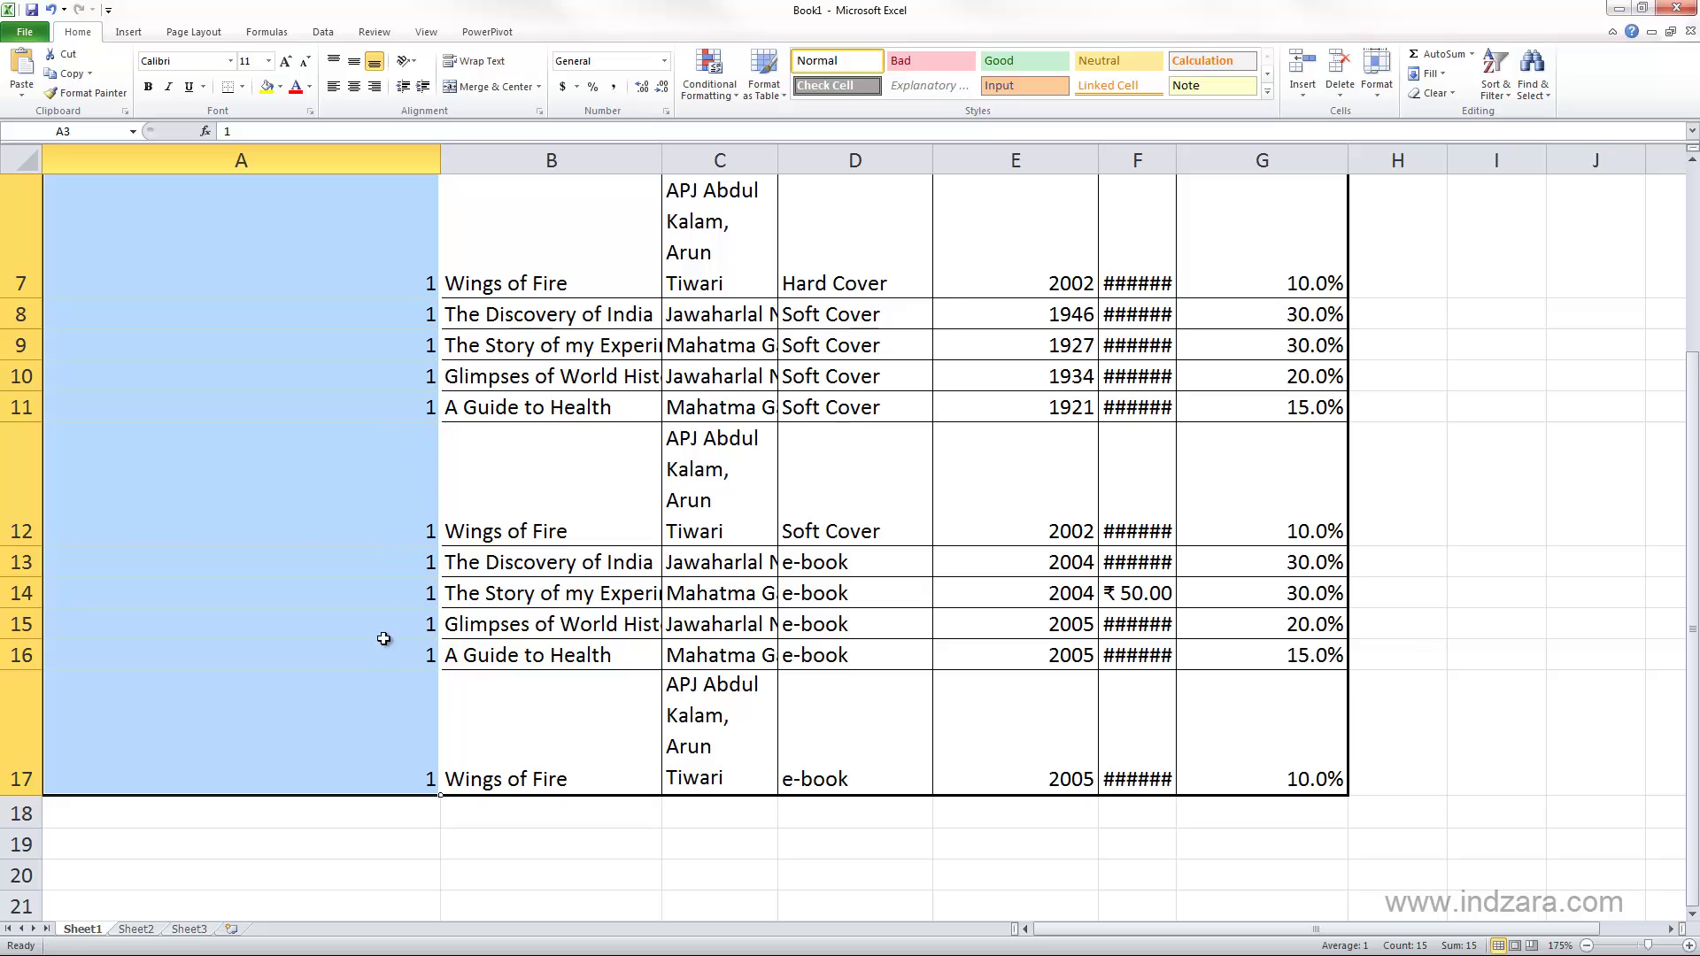
{"action": "scroll", "coordinate": [390, 744], "scroll_direction": "up", "scroll_amount": 2}
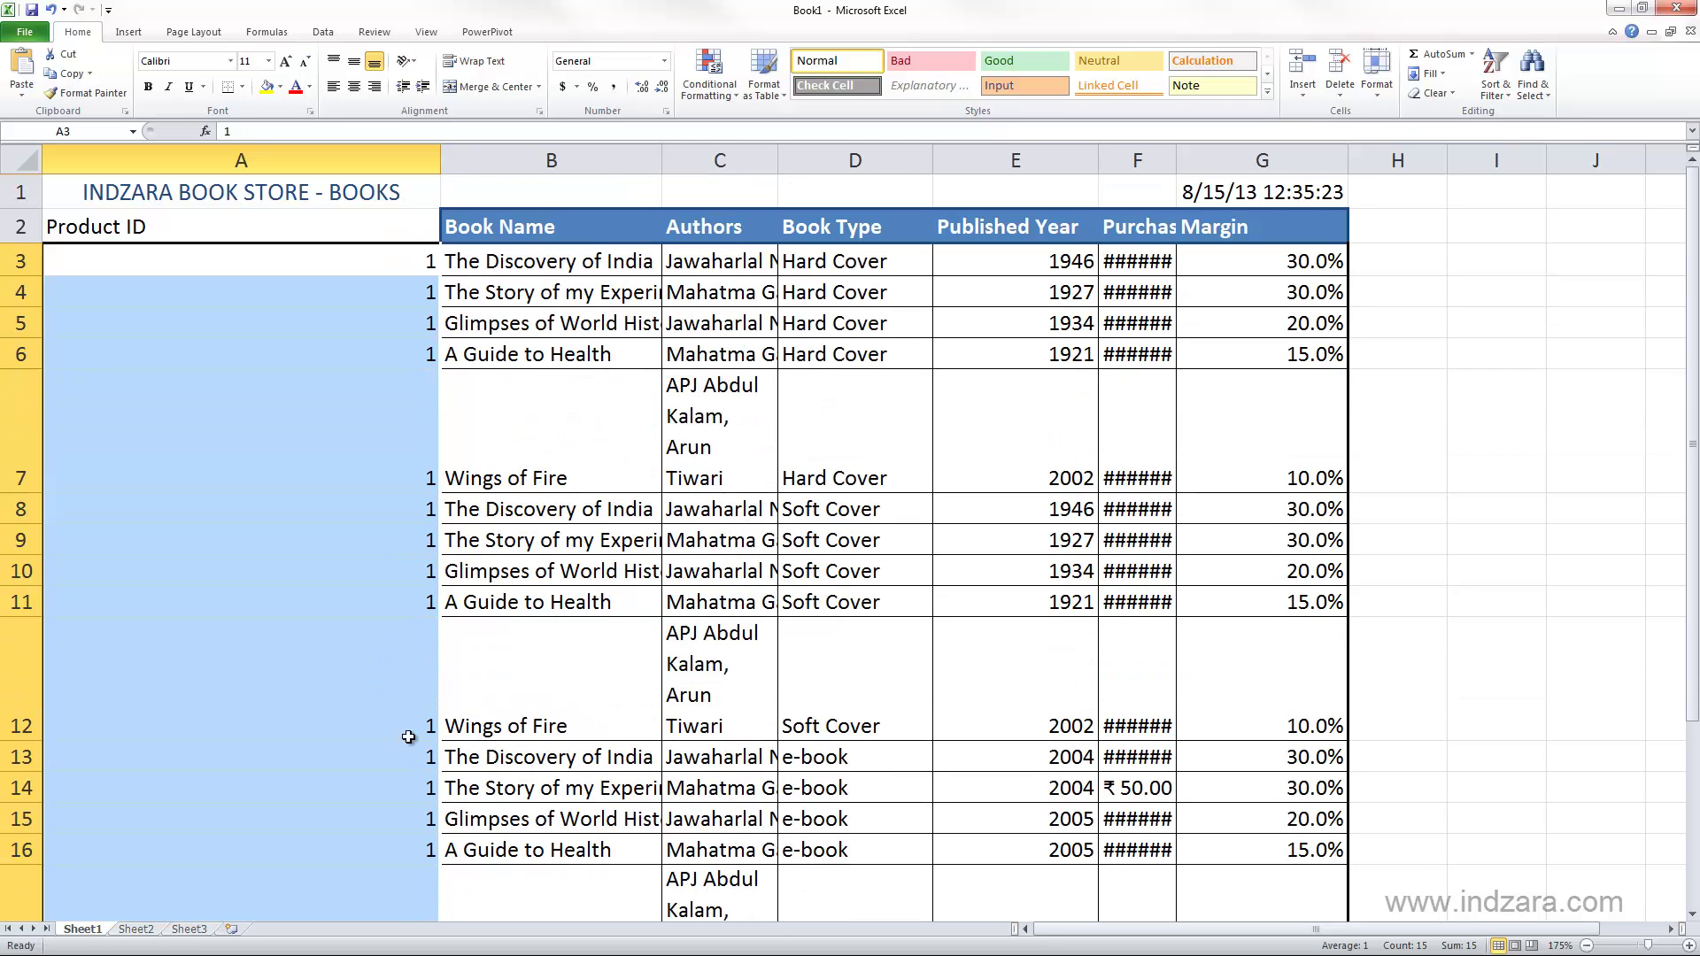
Widen Authors, narrow Book Type, autofit rows 7, 12 and 17, and select the Product ID cells.
{"action": "left_click_drag", "start_coordinate": [775, 162], "coordinate": [840, 163]}
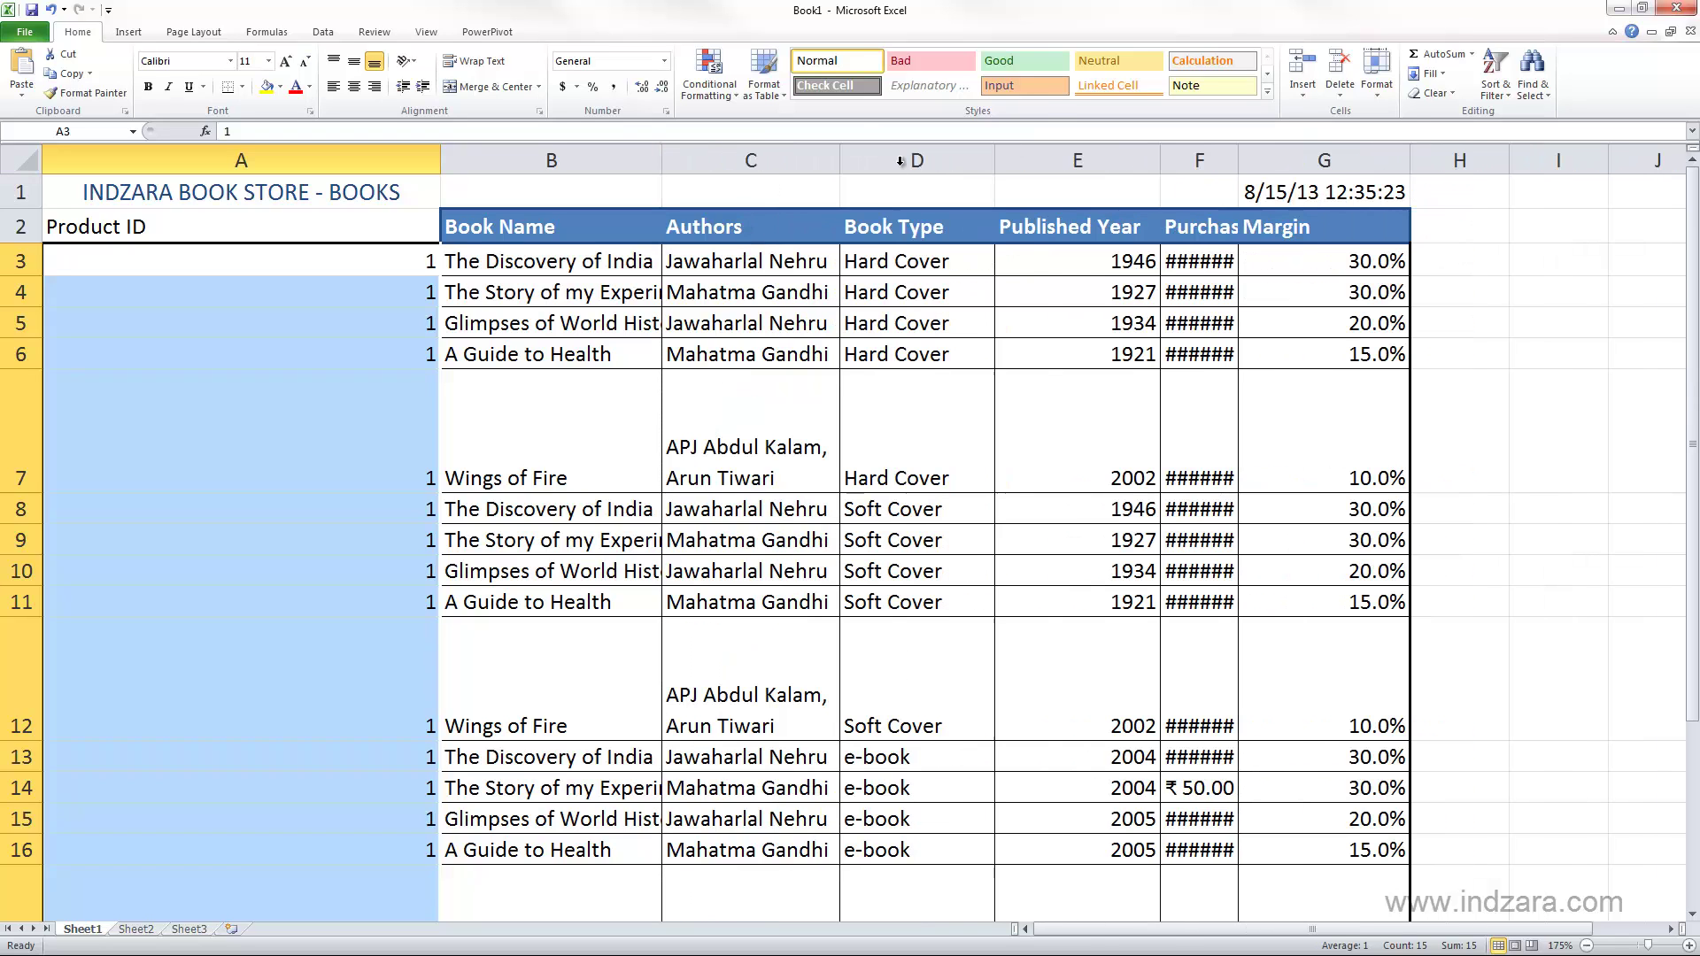
{"action": "left_click_drag", "start_coordinate": [998, 160], "coordinate": [956, 161]}
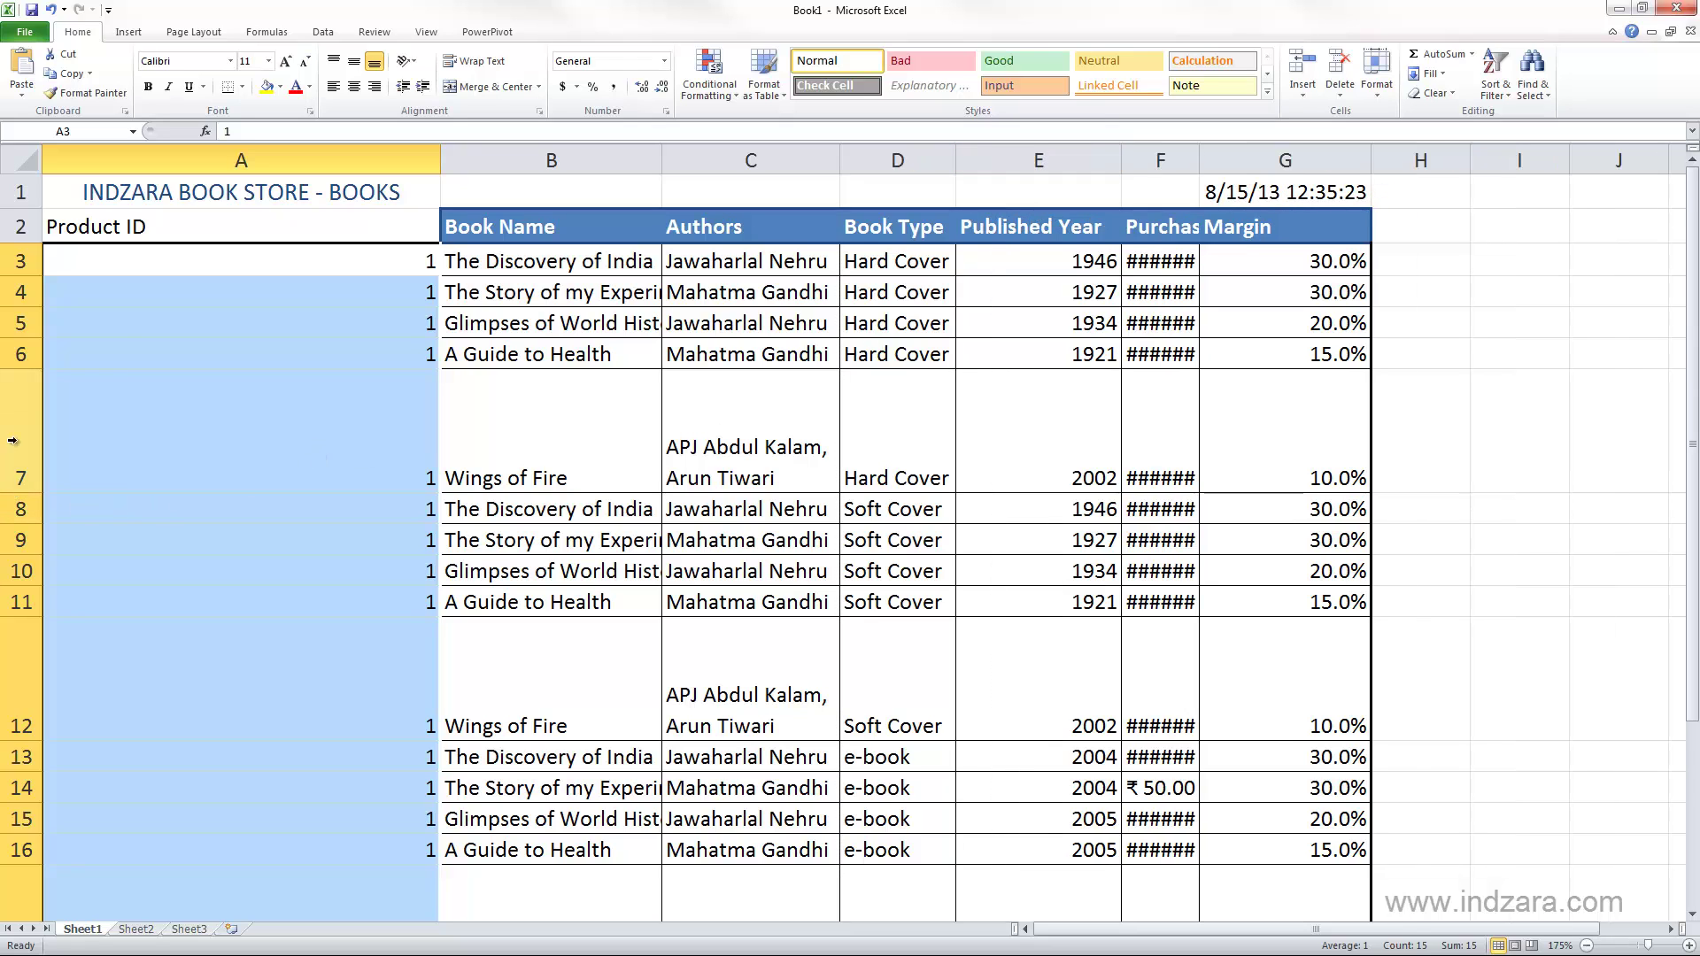
{"action": "double_click", "coordinate": [20, 493]}
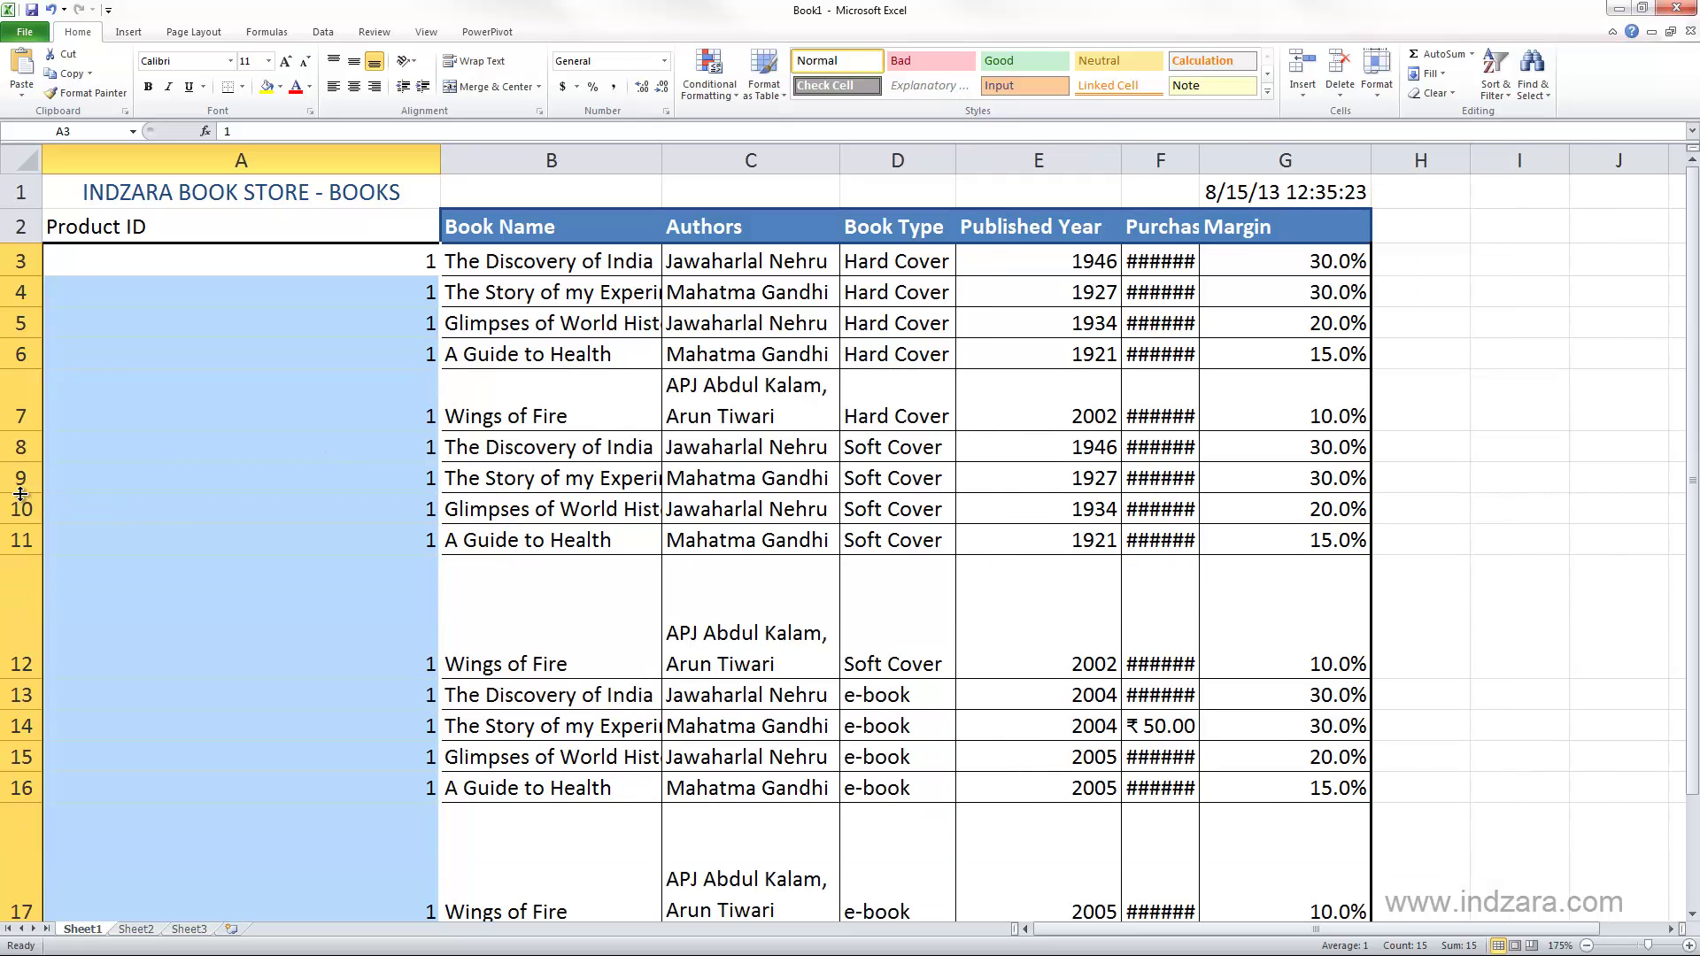
{"action": "double_click", "coordinate": [26, 679]}
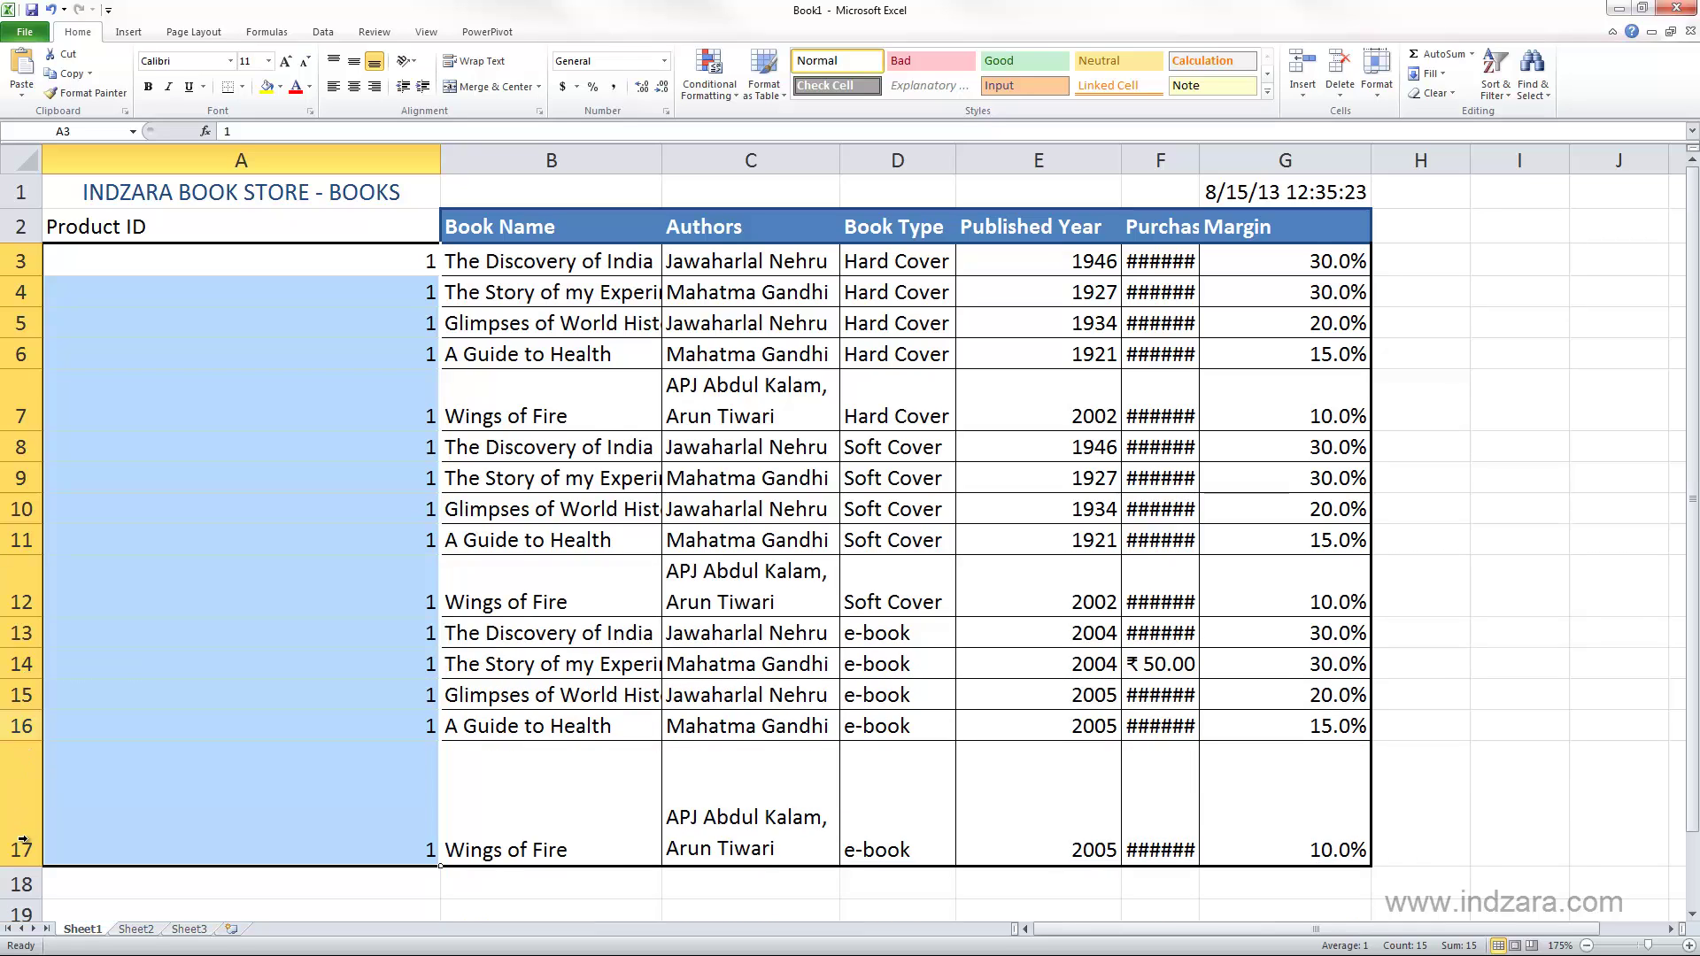
{"action": "double_click", "coordinate": [24, 866]}
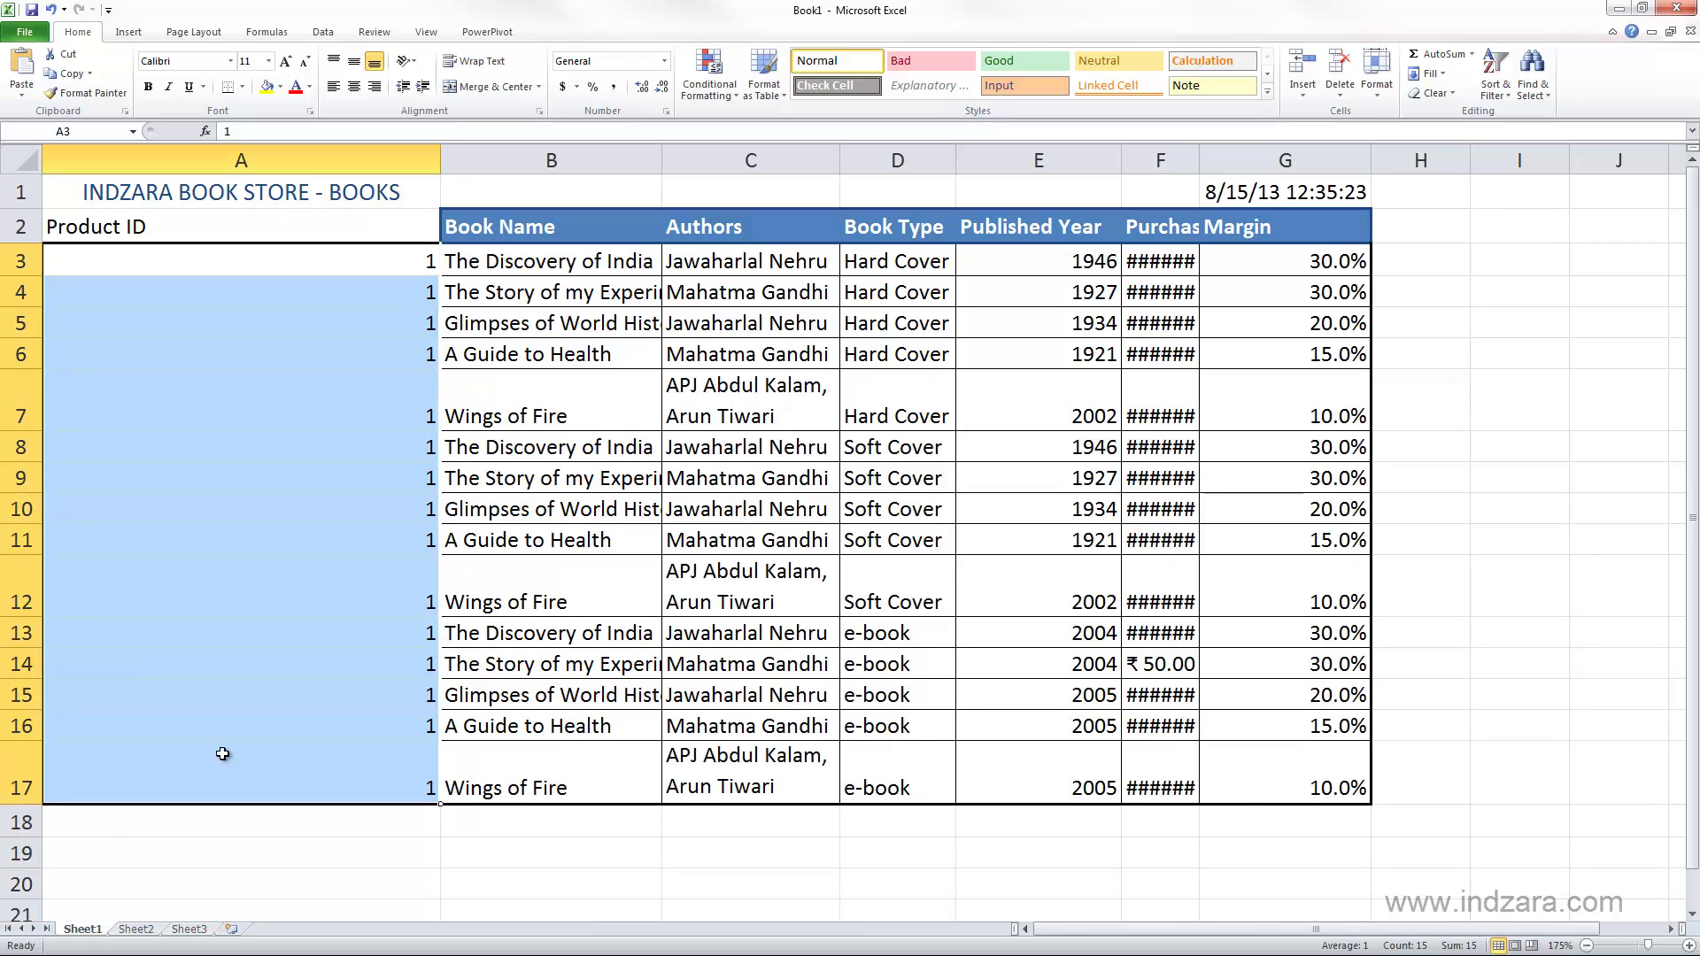
{"action": "left_click", "coordinate": [596, 513]}
{"action": "left_click_drag", "start_coordinate": [388, 261], "coordinate": [387, 759]}
Clear the repeated 1s in A4:A17 and fill the 1 from A3 down again.
{"action": "left_click", "coordinate": [368, 354]}
{"action": "left_click_drag", "start_coordinate": [367, 292], "coordinate": [368, 805]}
{"action": "key", "text": "Delete"}
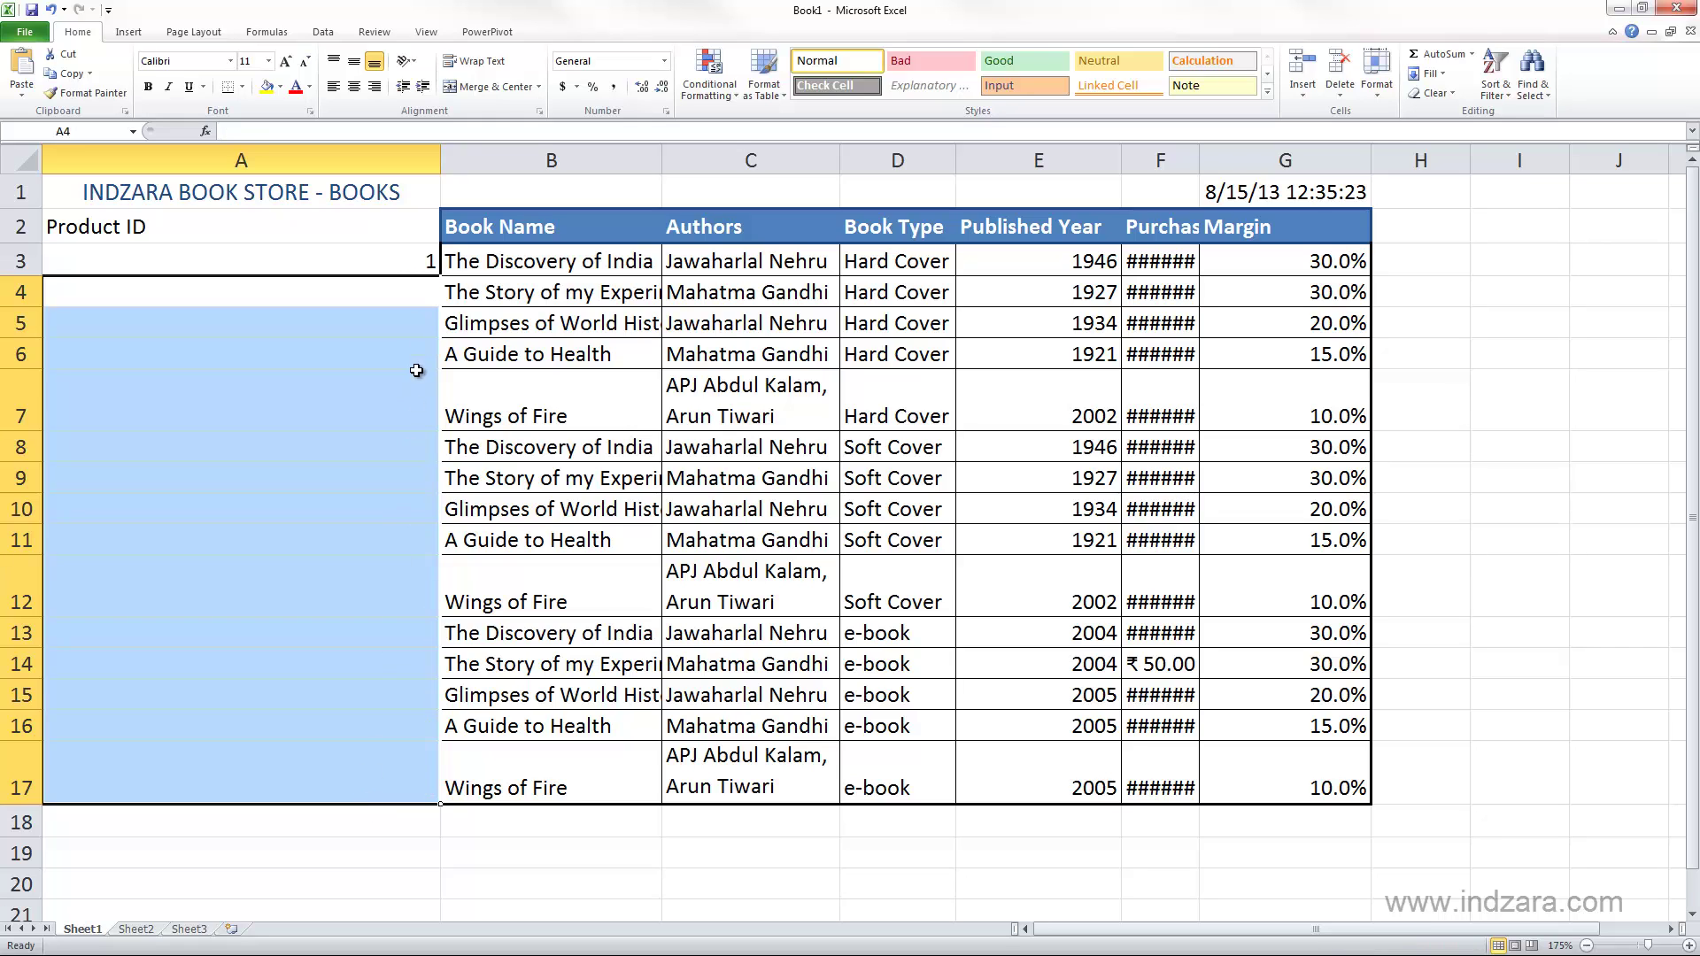
{"action": "left_click", "coordinate": [416, 265]}
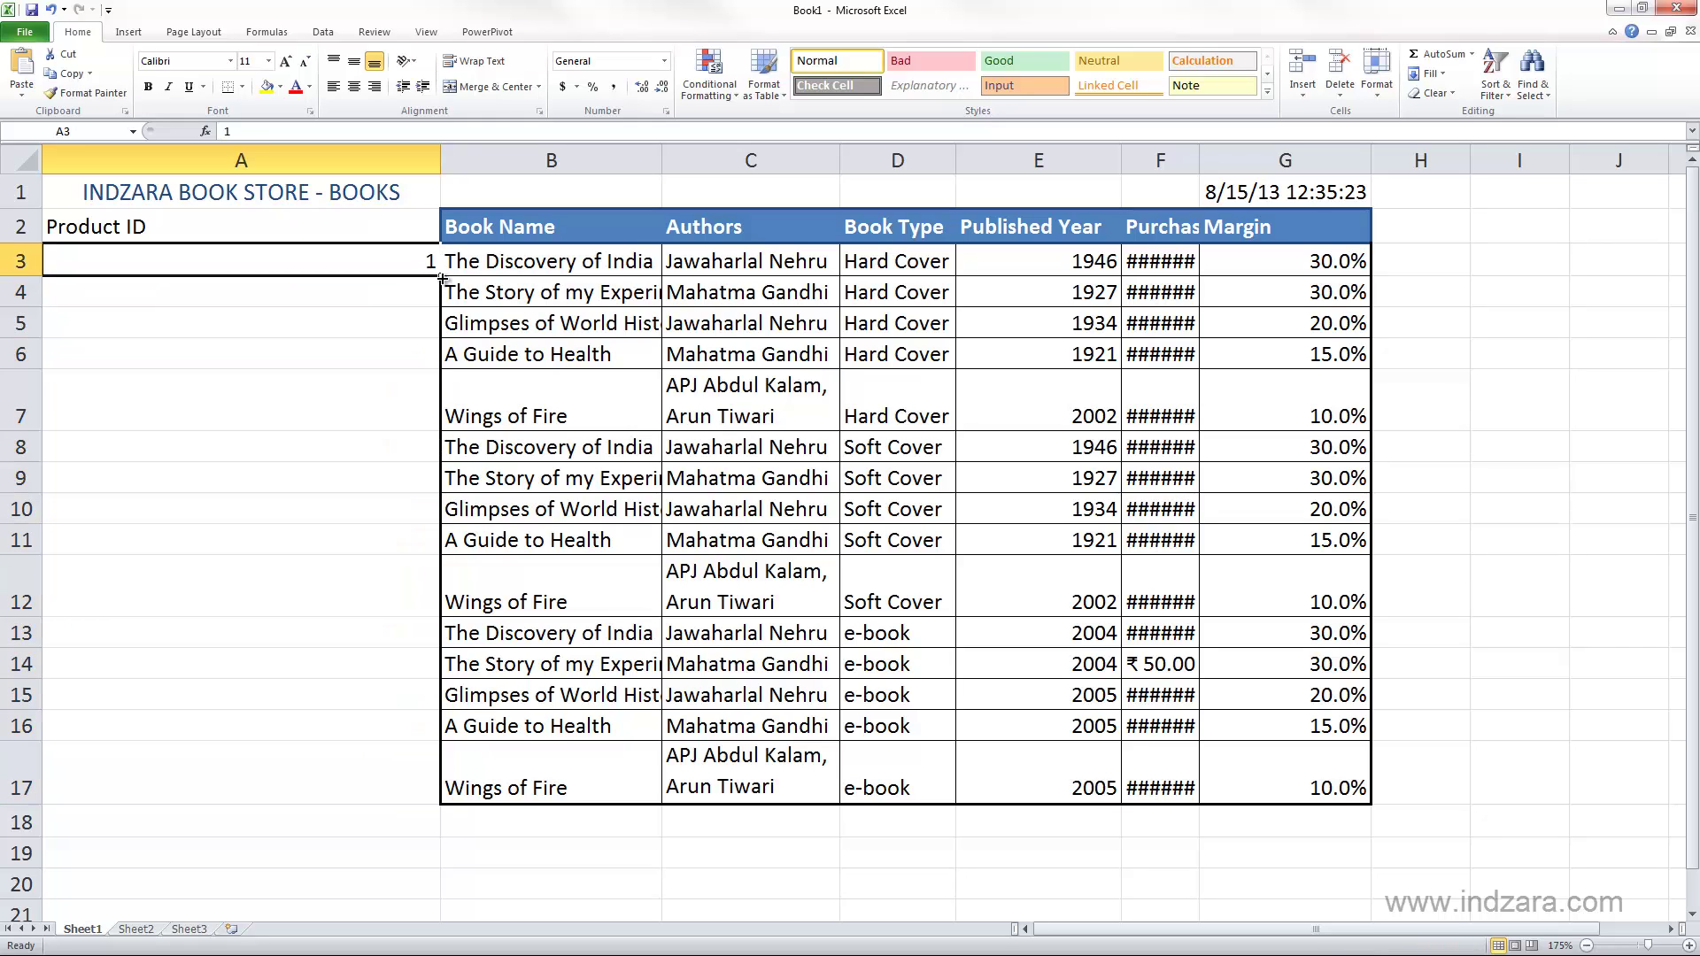
{"action": "double_click", "coordinate": [440, 276]}
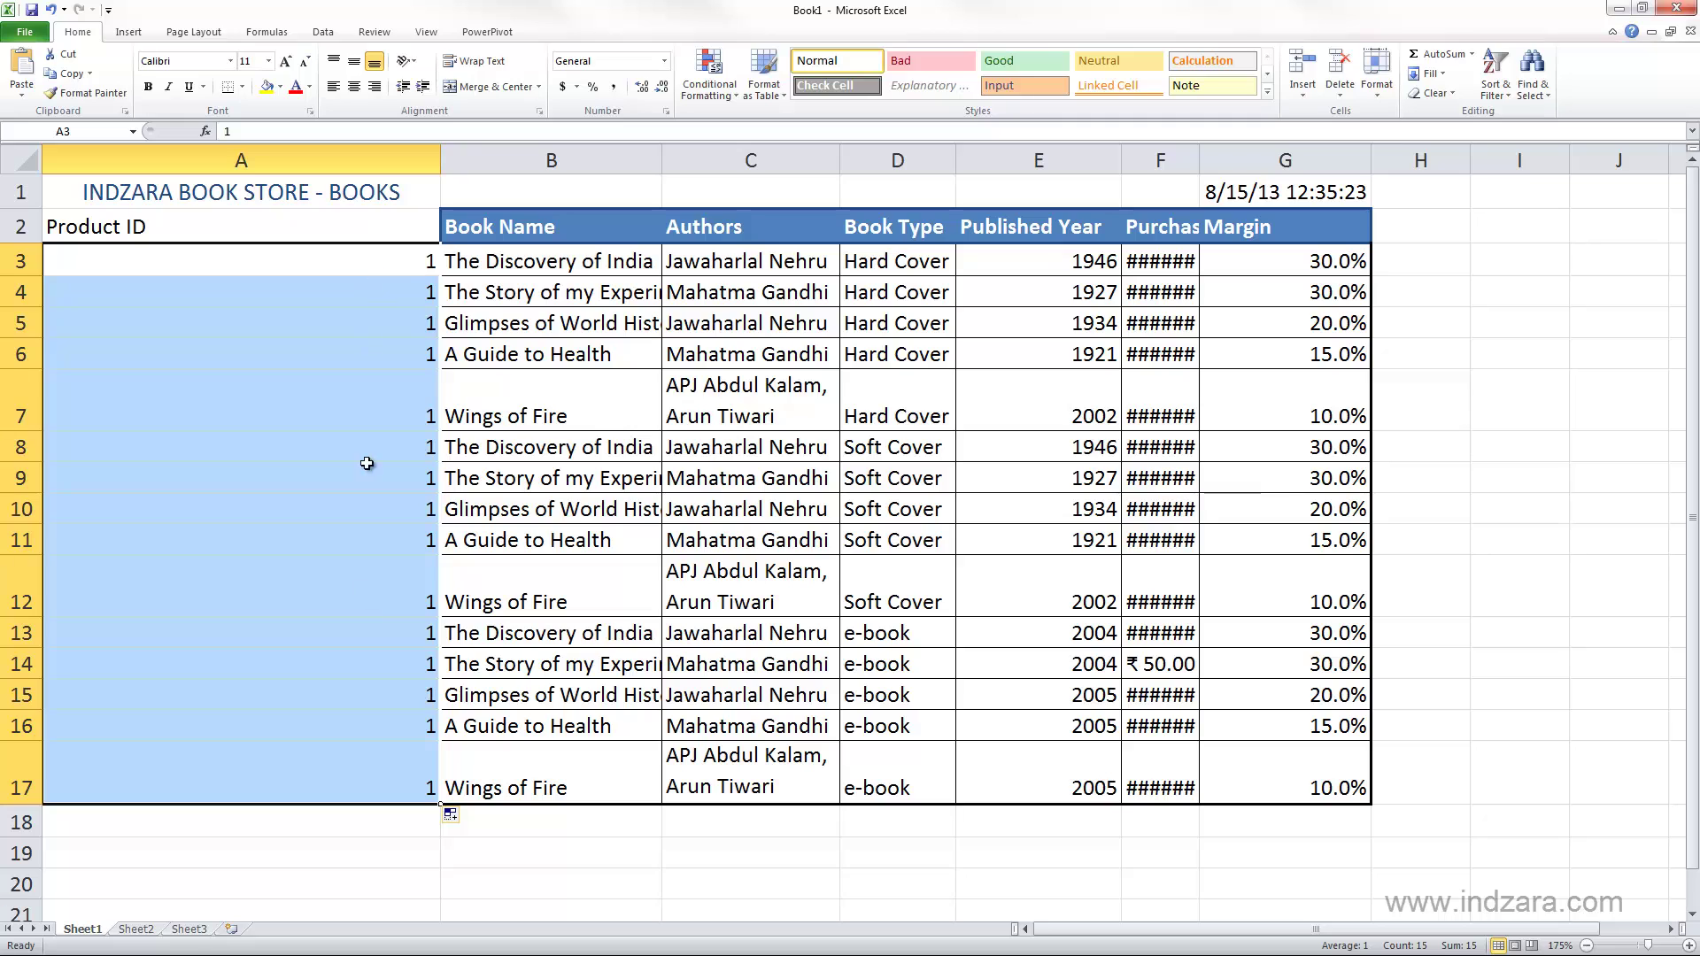
Switch the Auto Fill option to Fill Series so the IDs run 1 to 15.
{"action": "left_click", "coordinate": [458, 816]}
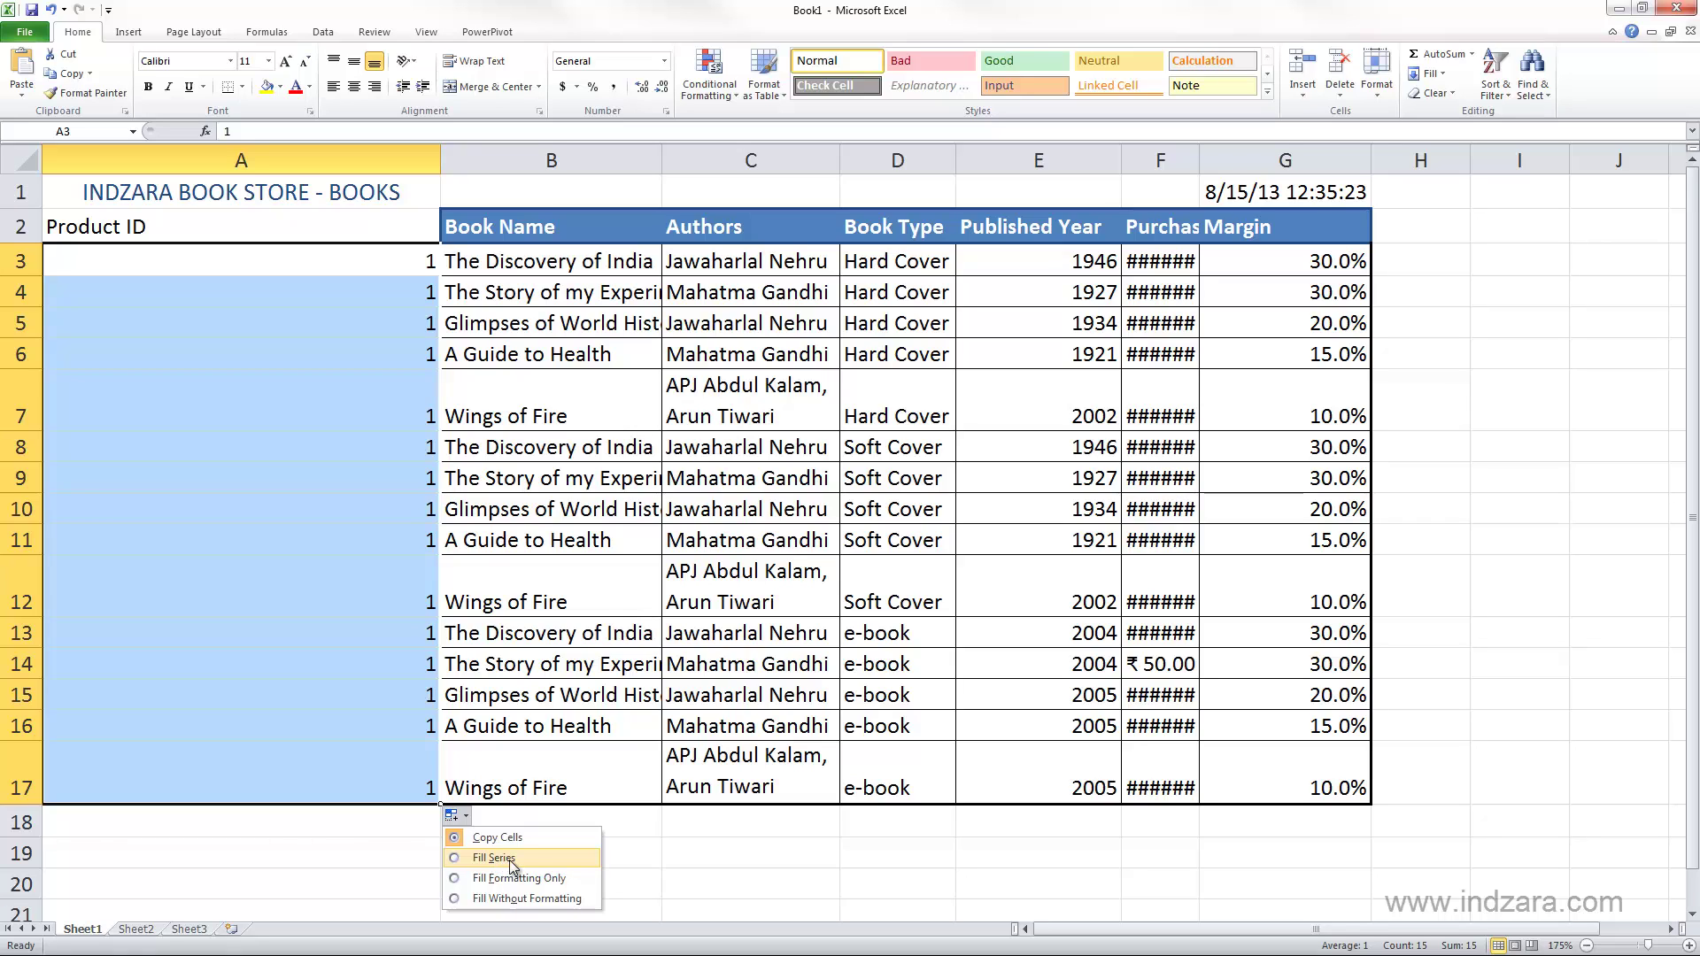
{"action": "left_click", "coordinate": [457, 863]}
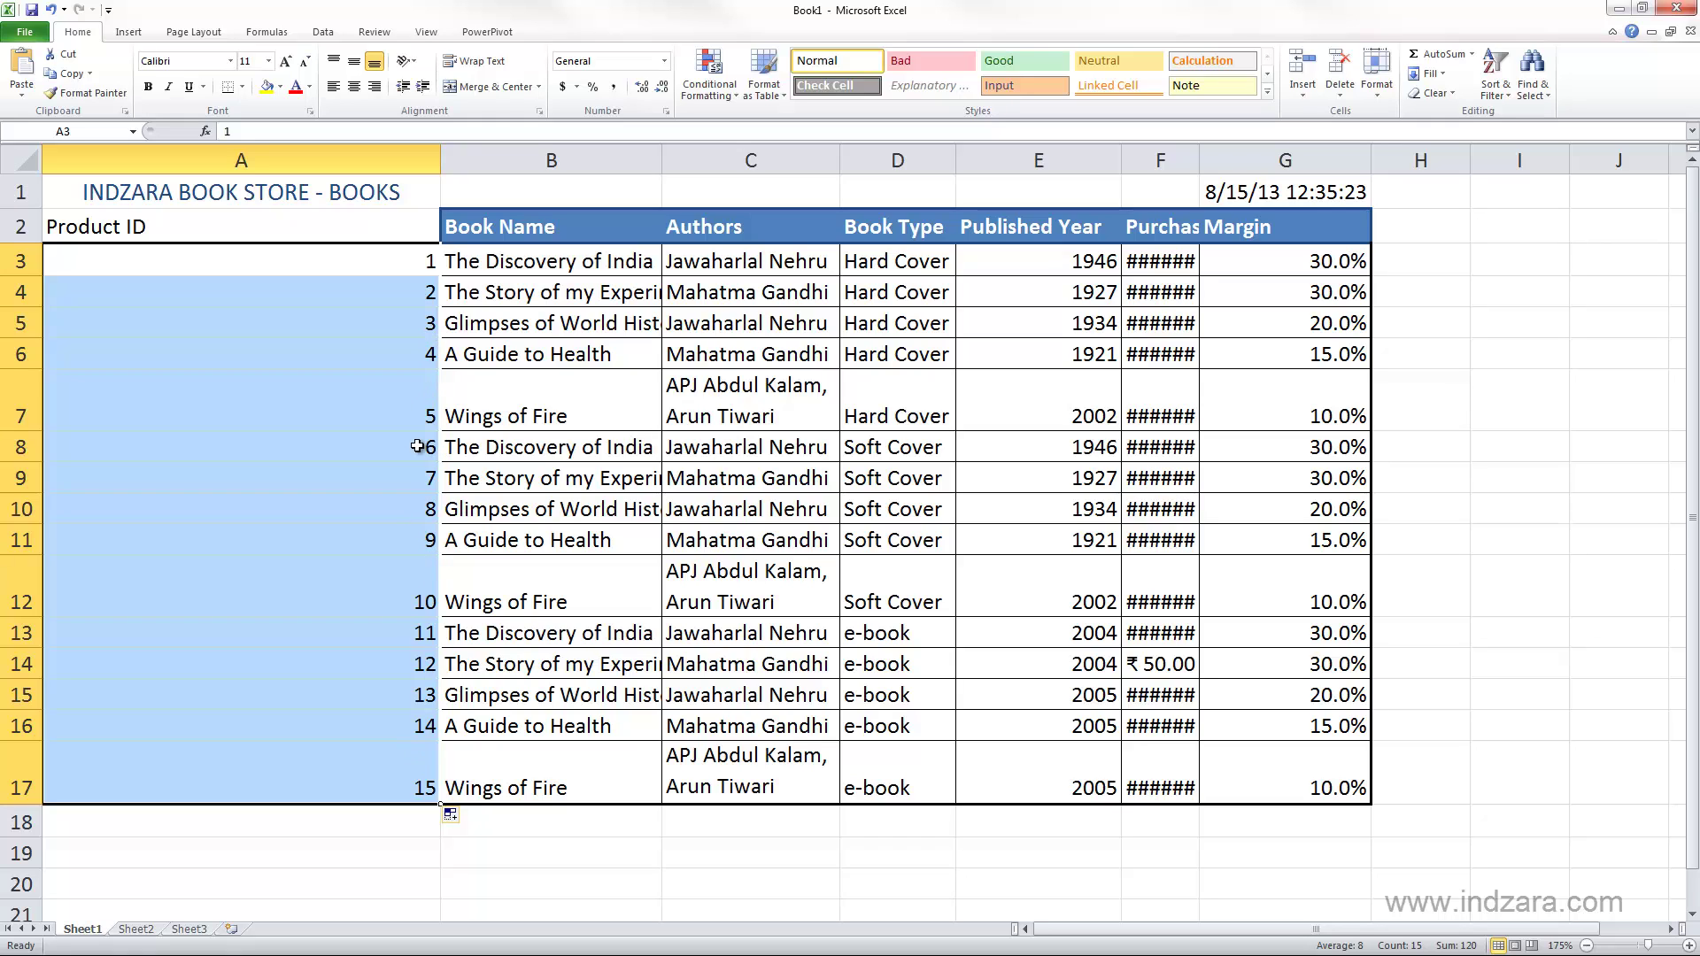
{"action": "left_click", "coordinate": [457, 819]}
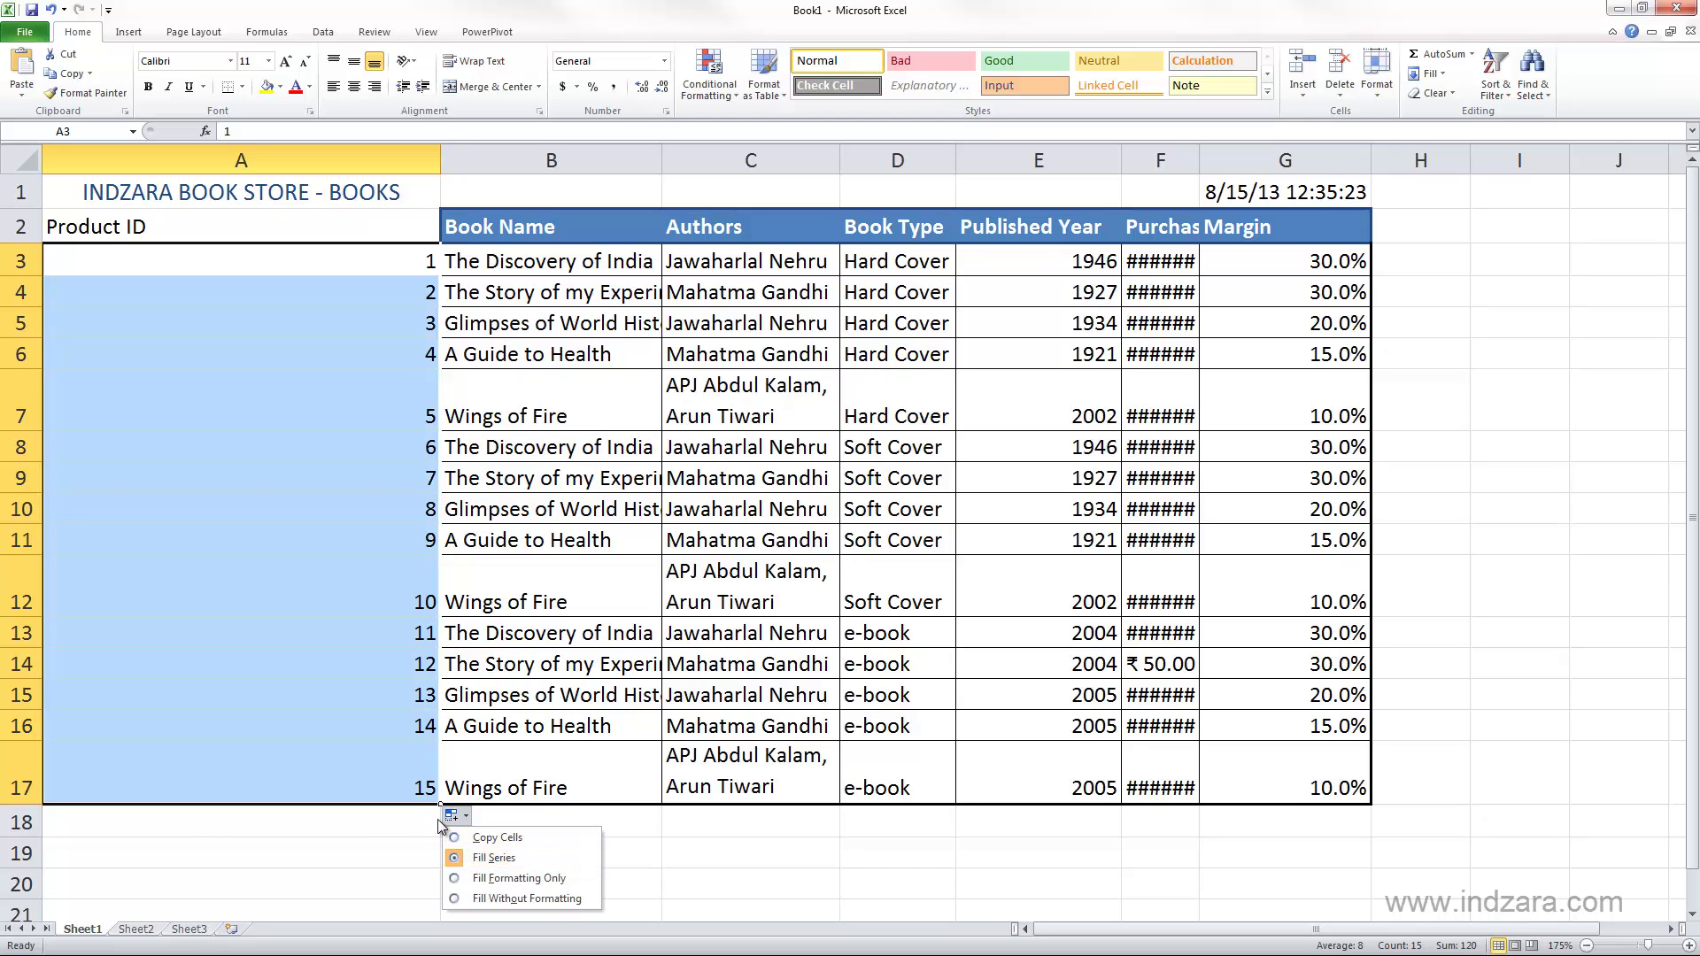
{"action": "left_click", "coordinate": [401, 763]}
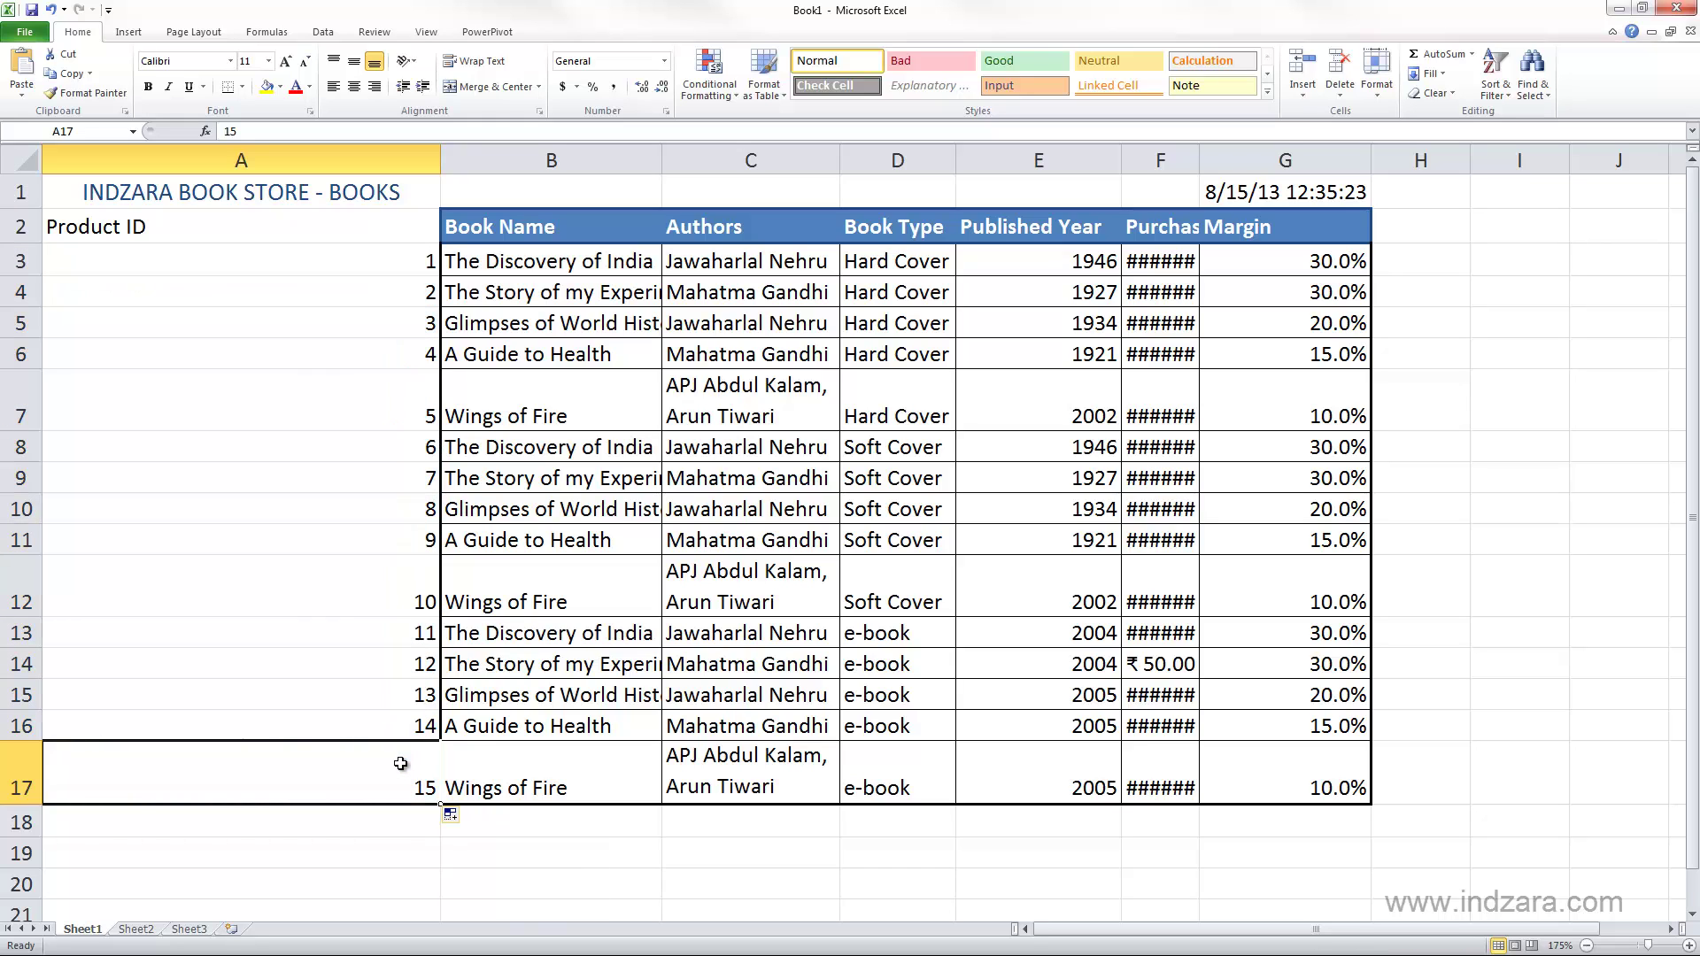
Undo the numbering, then drag-fill from A3 to A17 to number the IDs 1 to 15.
{"action": "key", "text": "ctrl+z"}
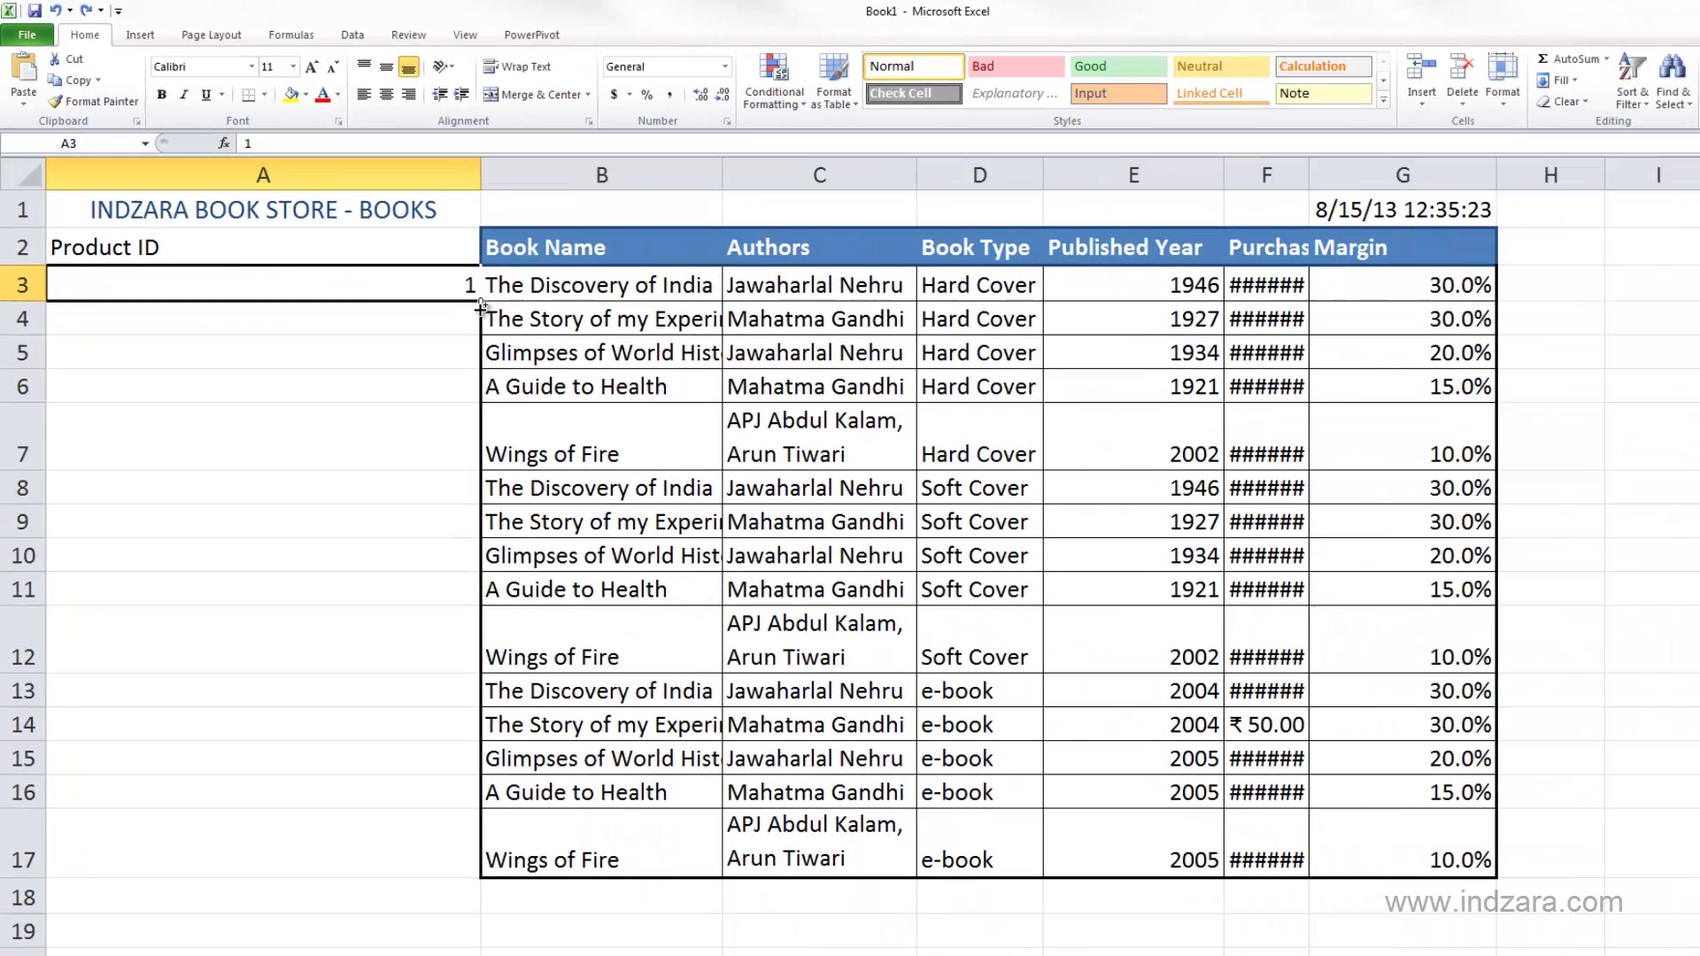
{"action": "left_click_drag", "start_coordinate": [1100, 691], "coordinate": [1096, 862]}
{"action": "left_click_drag", "start_coordinate": [479, 374], "coordinate": [474, 847]}
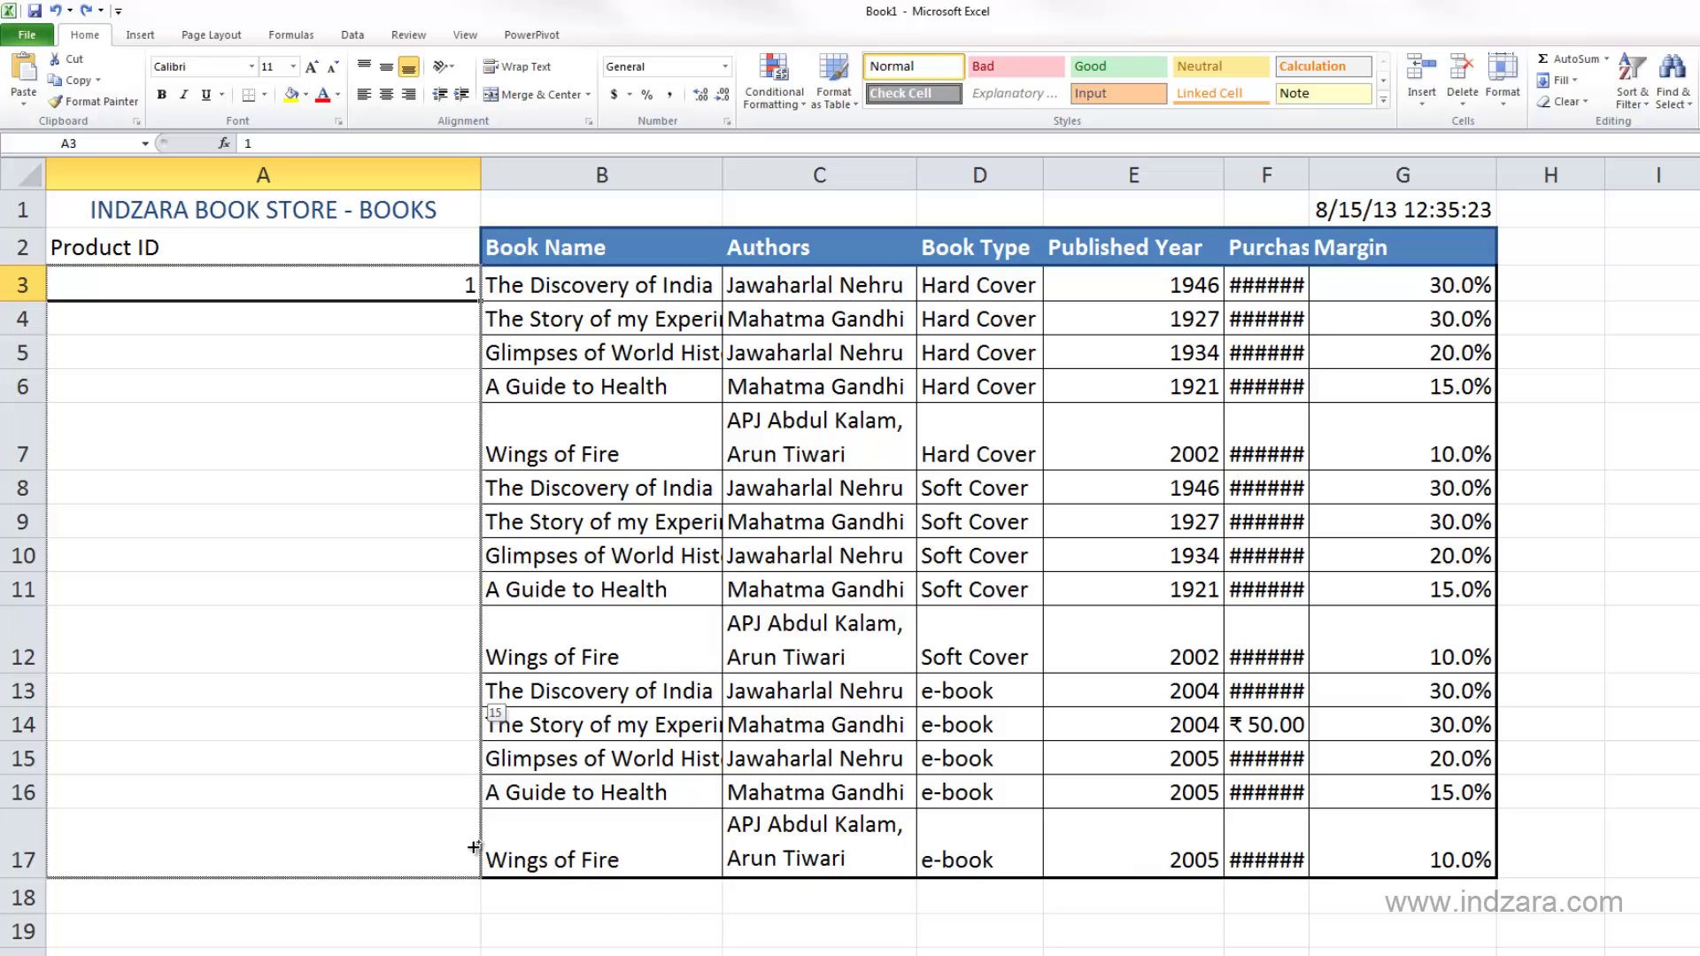
{"action": "left_click_drag", "start_coordinate": [475, 847], "coordinate": [475, 847]}
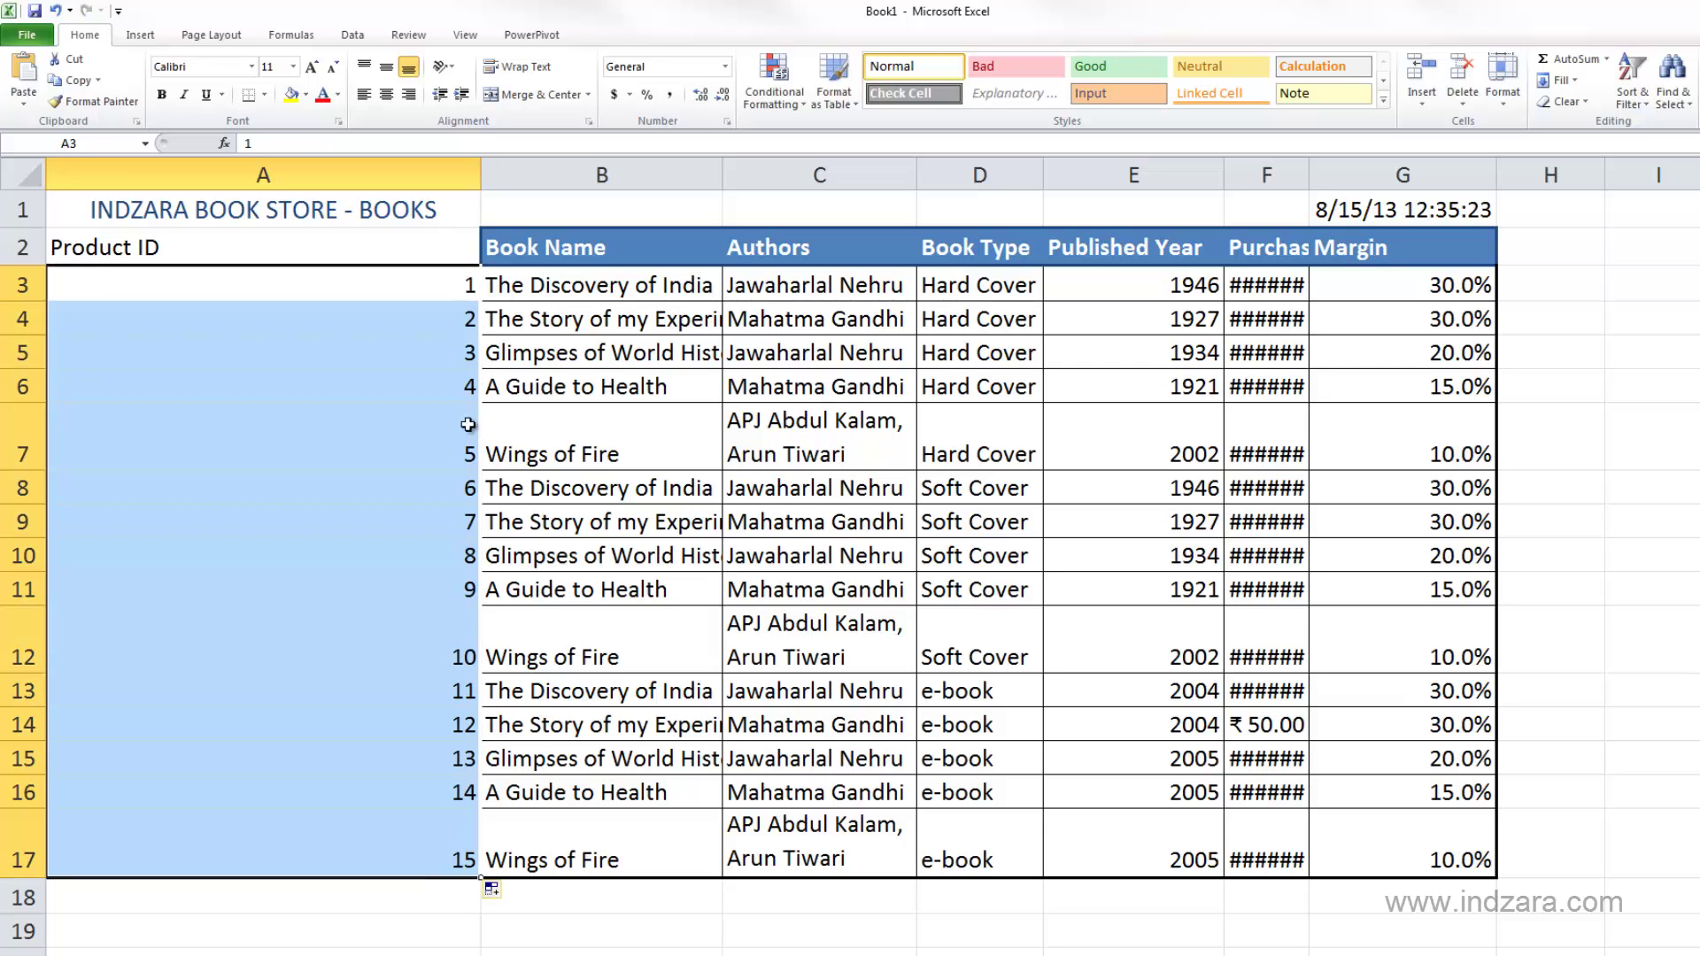
{"action": "left_click", "coordinate": [504, 892]}
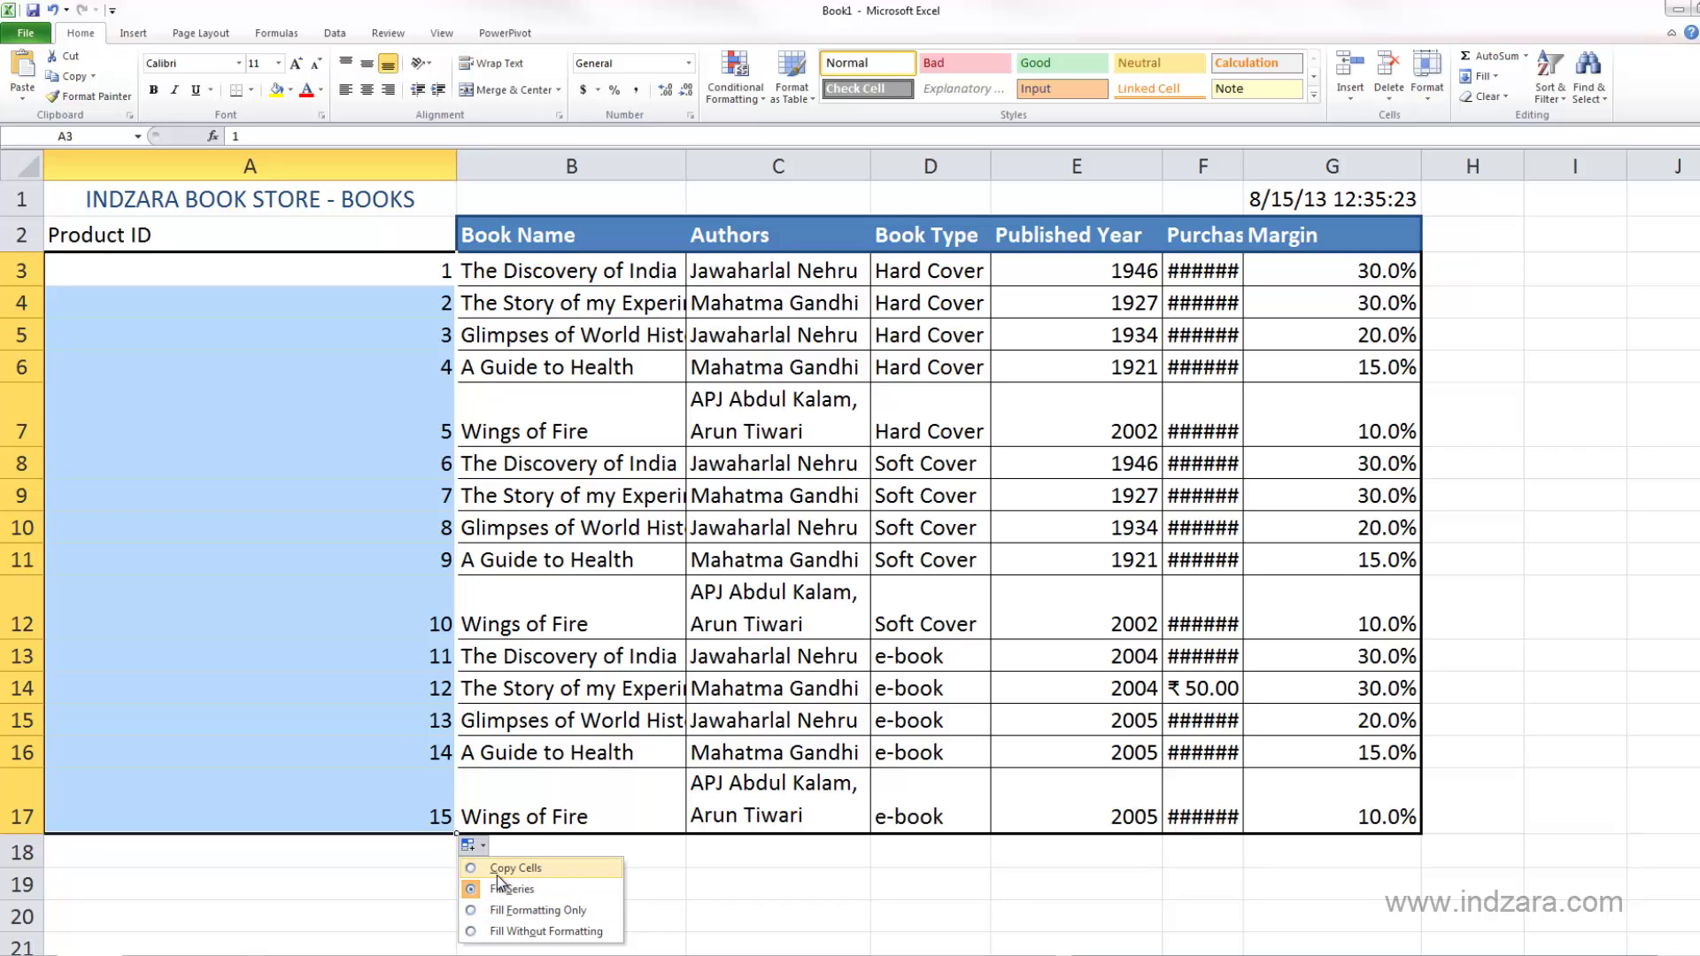
{"action": "left_click", "coordinate": [443, 759]}
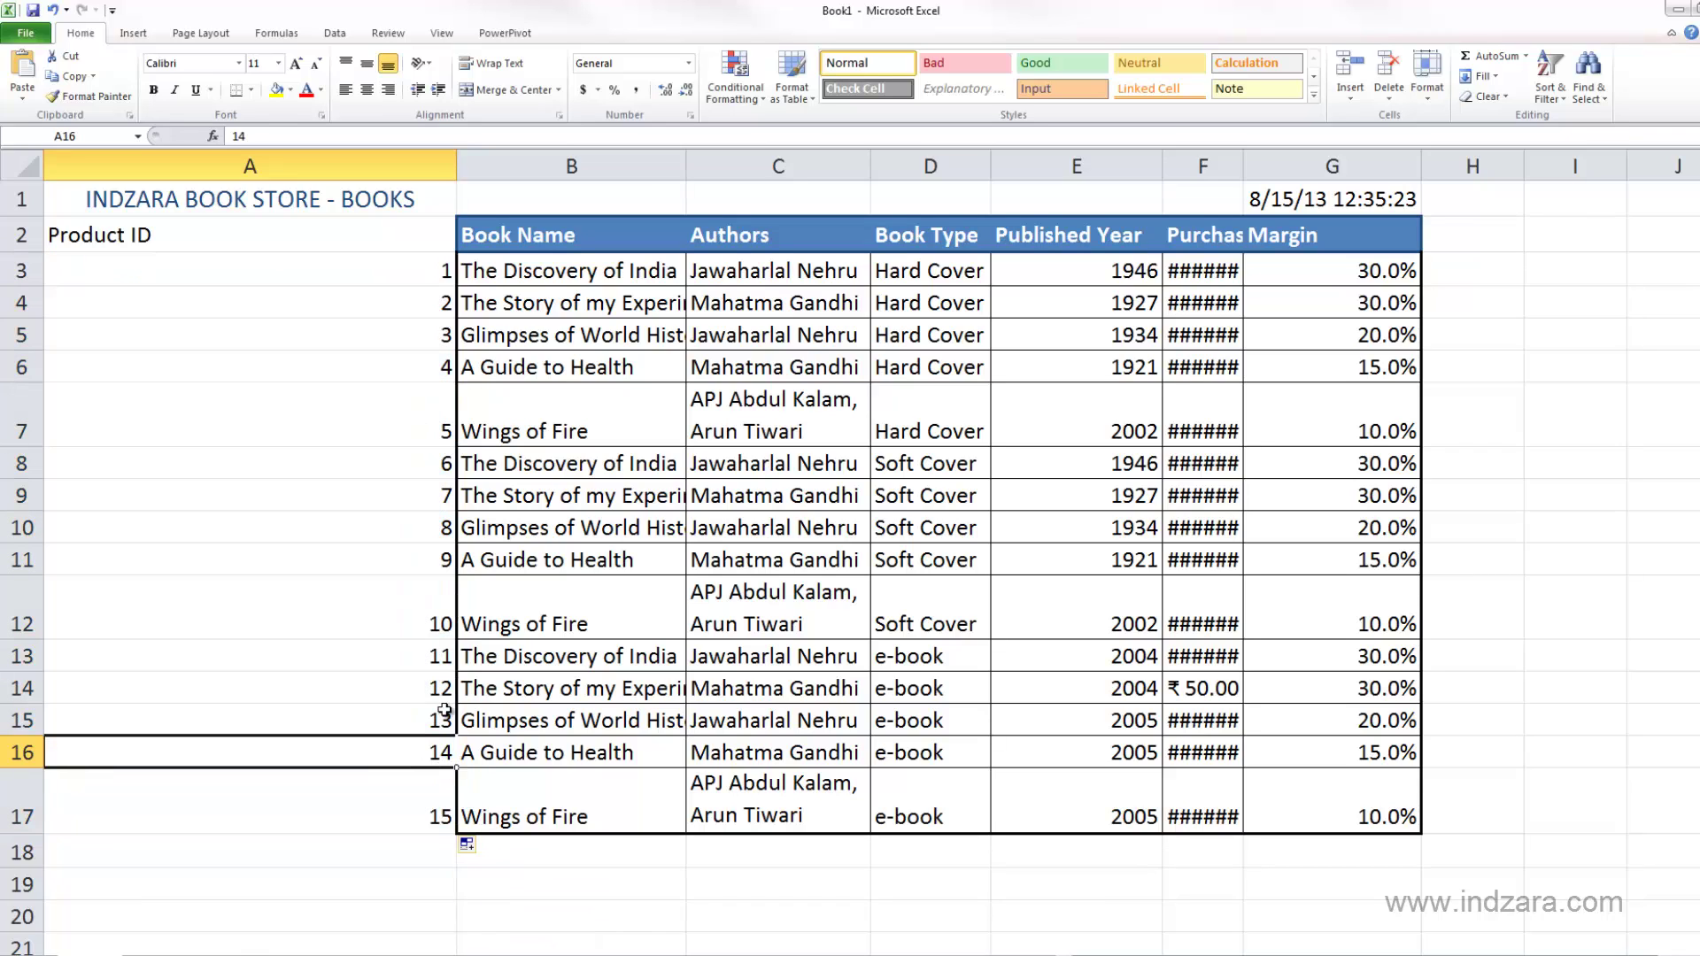
{"action": "left_click", "coordinate": [449, 278]}
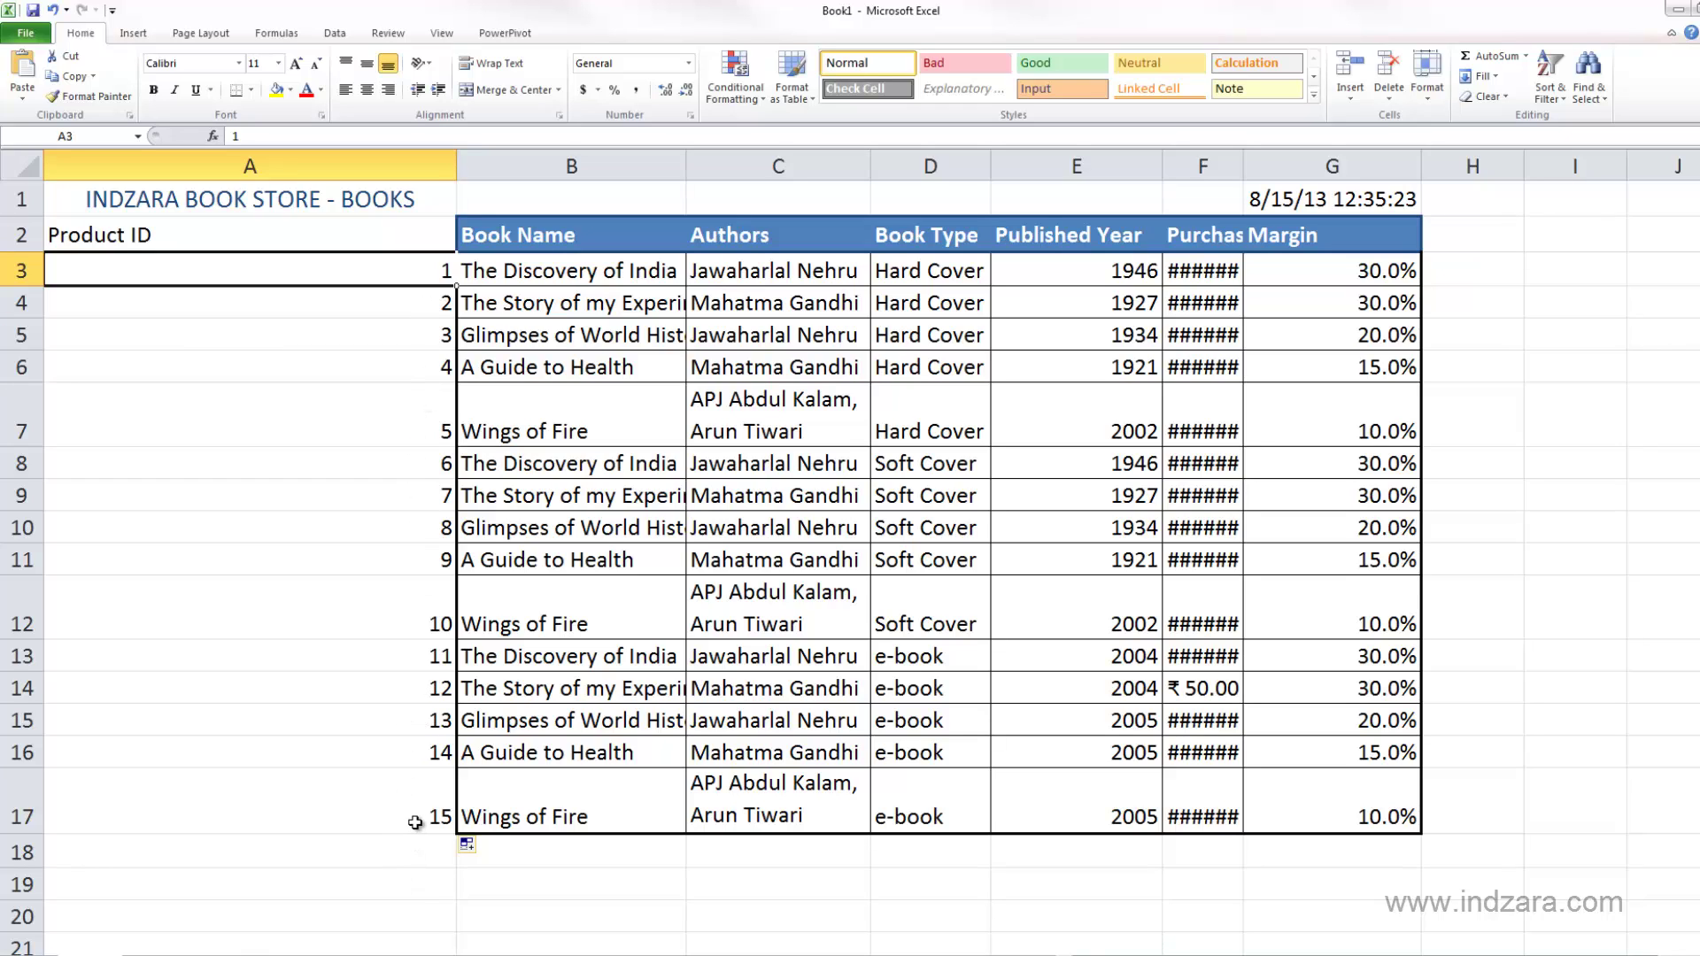
Clear the Product IDs in A4:A17, keeping the 1 in A3.
{"action": "left_click_drag", "start_coordinate": [415, 822], "coordinate": [415, 313]}
{"action": "key", "text": "Delete"}
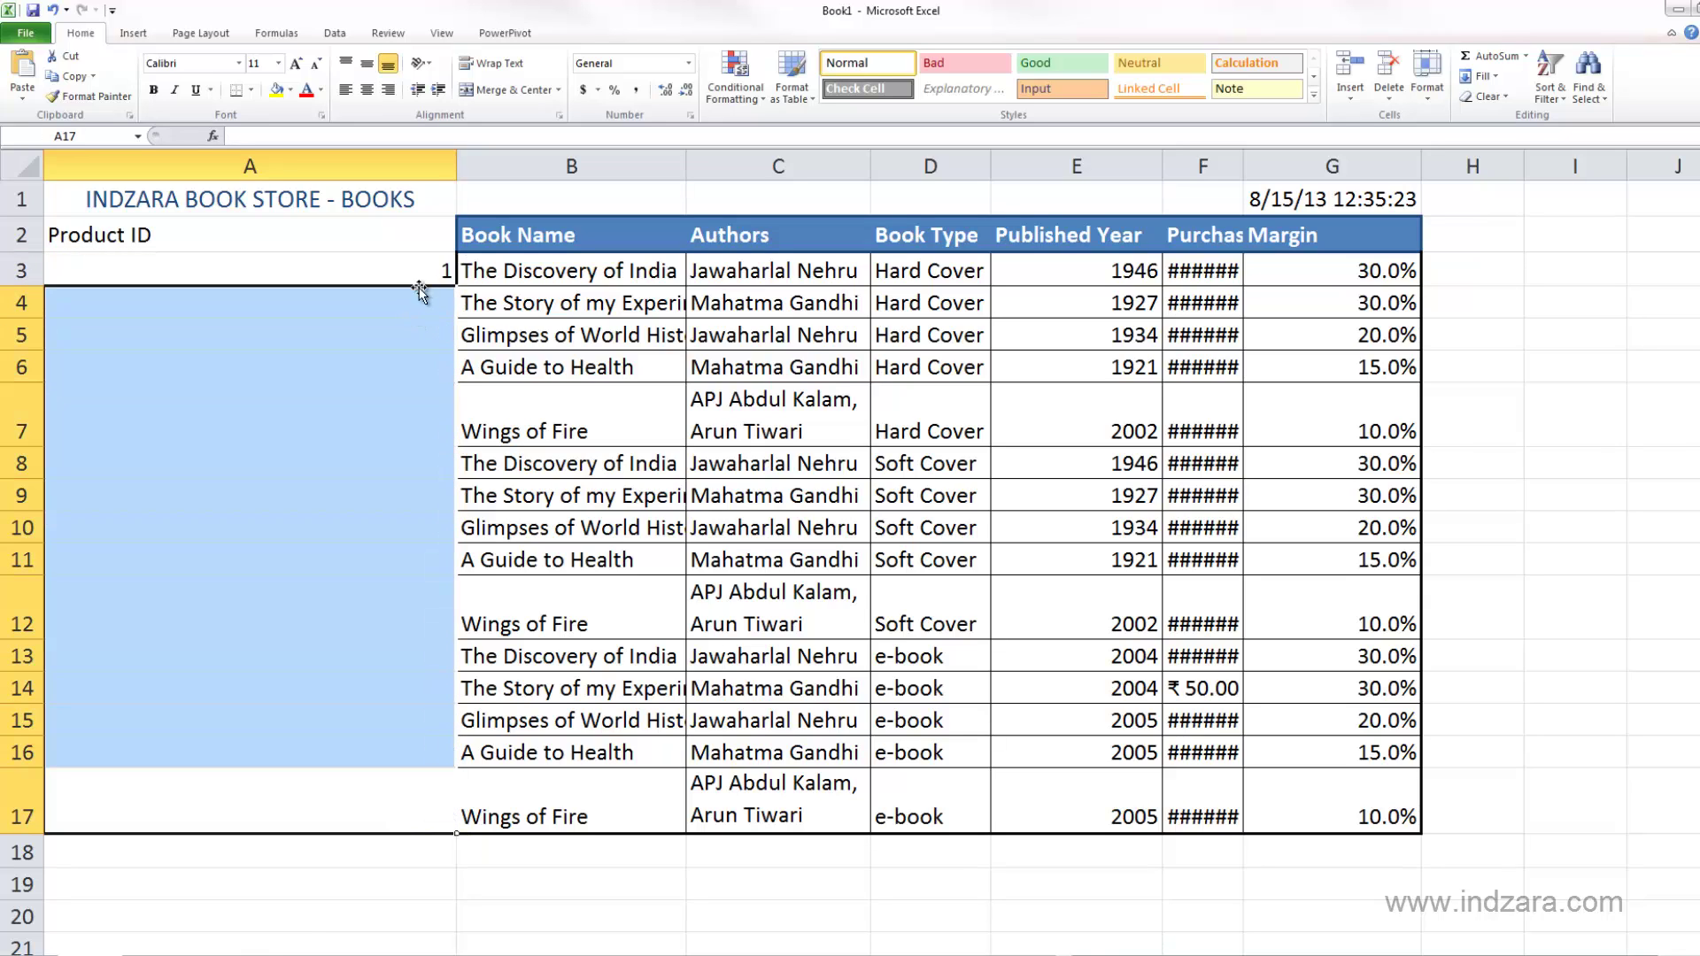
{"action": "left_click", "coordinate": [434, 273]}
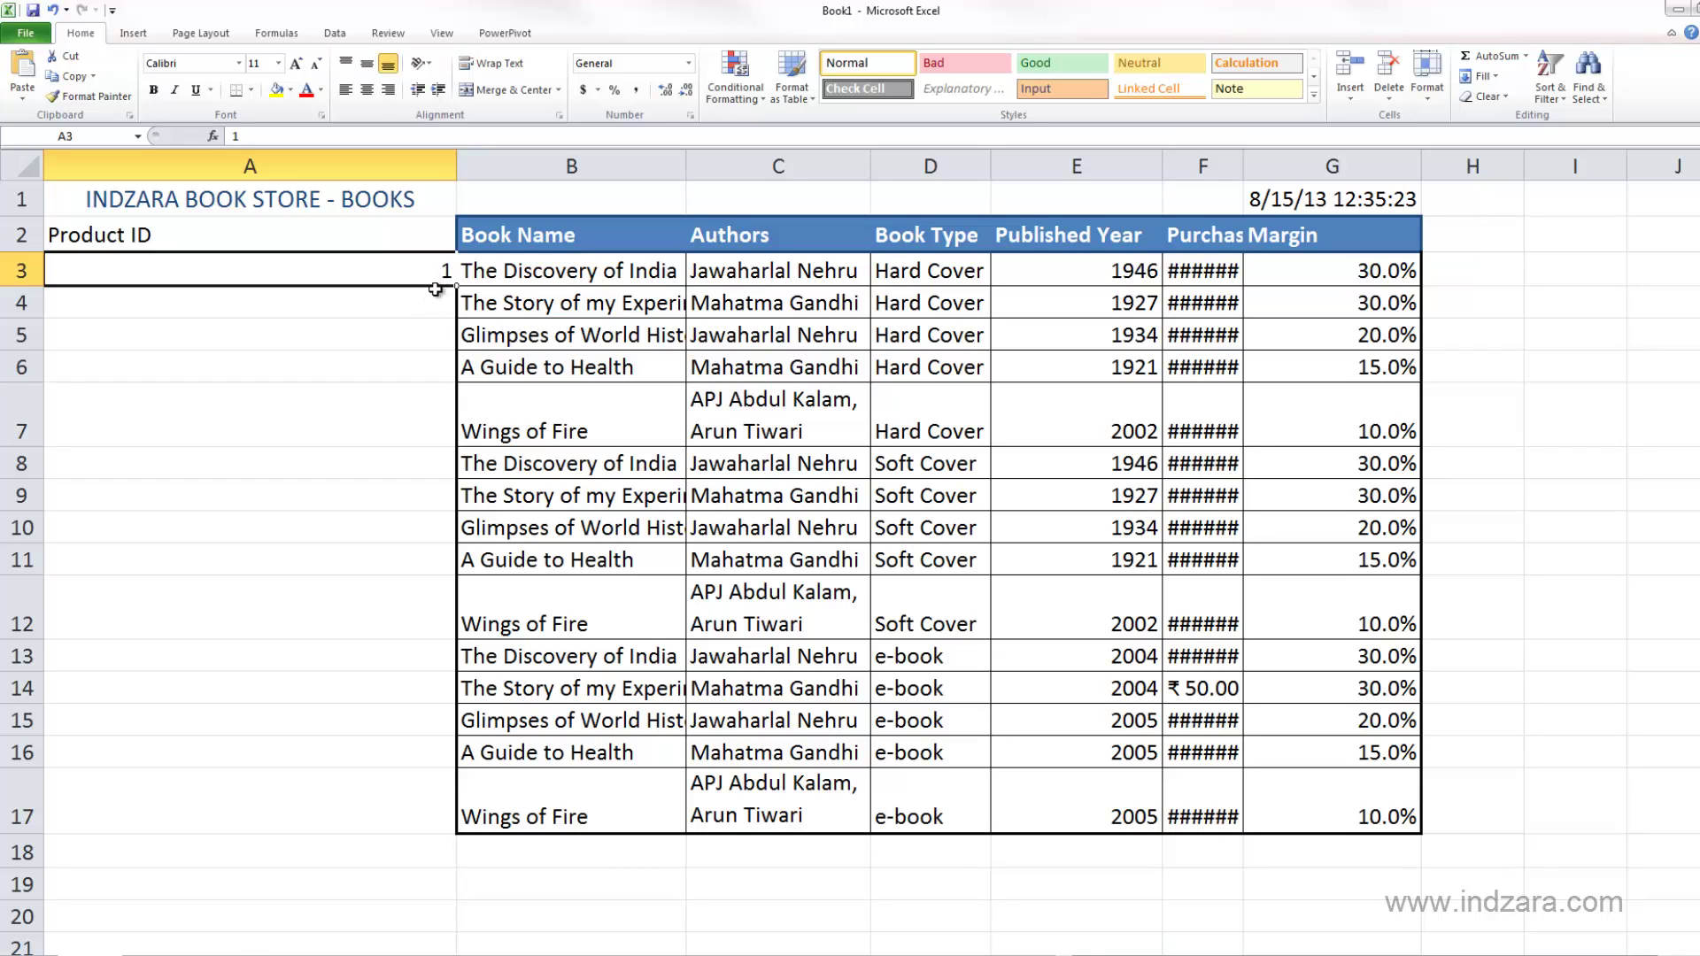
Enter 3 in A4 and fill the 1, 3 pair down to A17 as odd numbers up to 29.
{"action": "left_click", "coordinate": [428, 308]}
{"action": "type", "text": "3"}
{"action": "key", "text": "Return"}
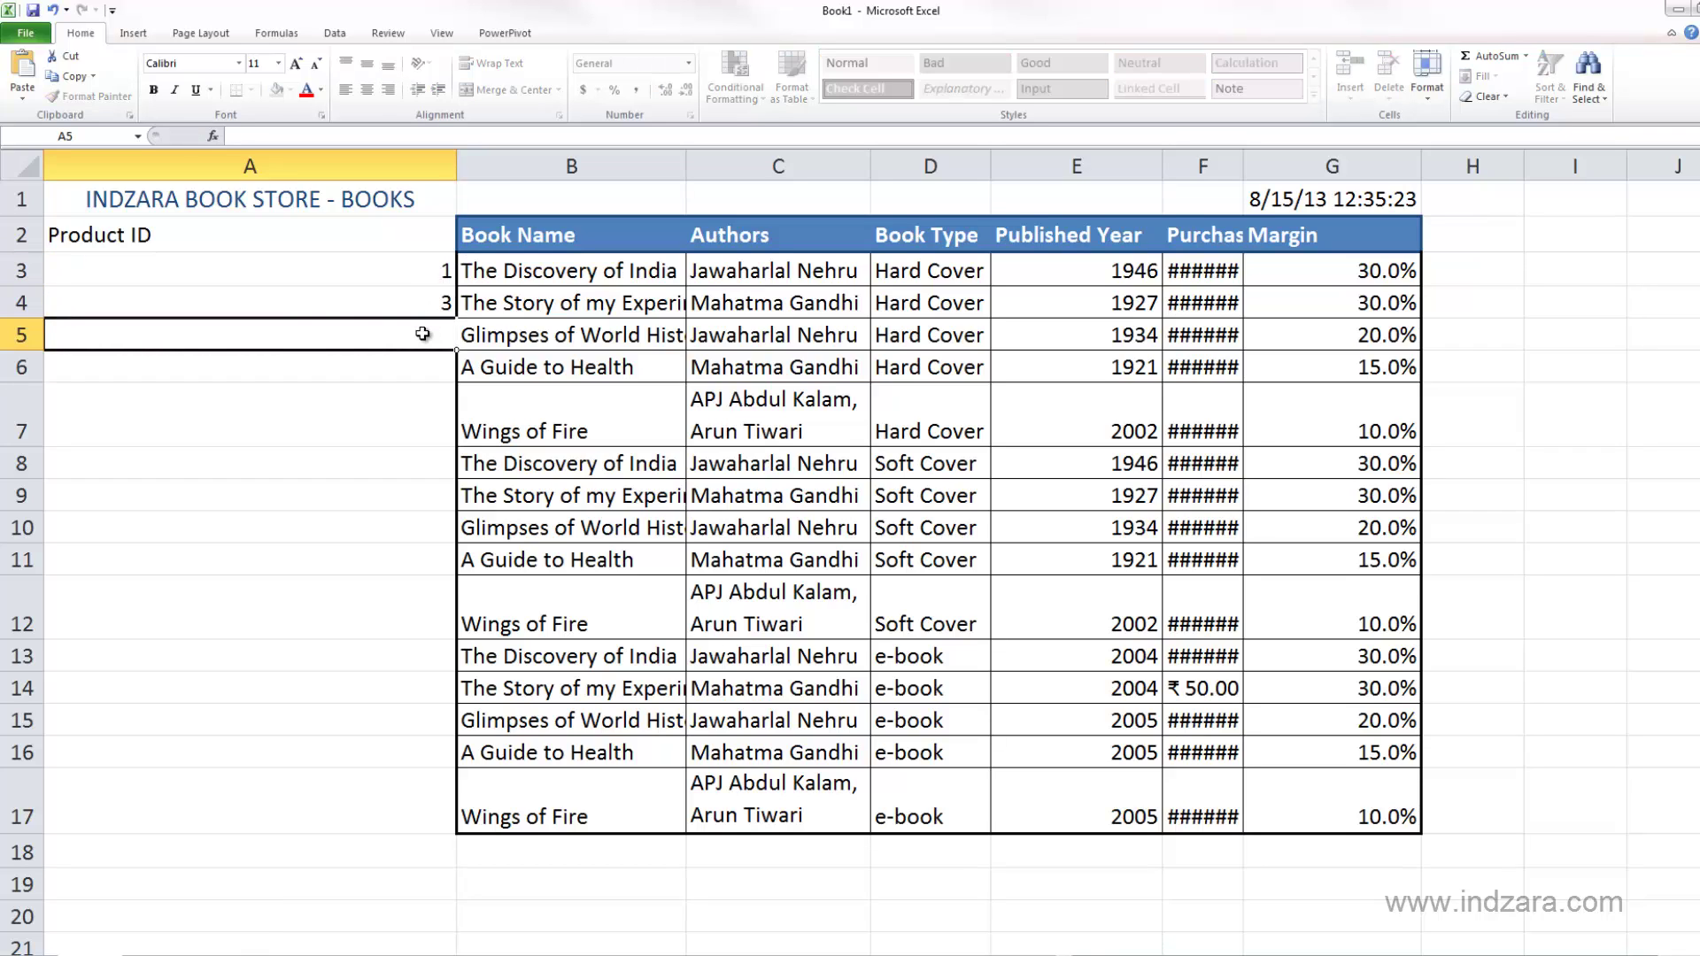
{"action": "left_click_drag", "start_coordinate": [433, 270], "coordinate": [453, 823]}
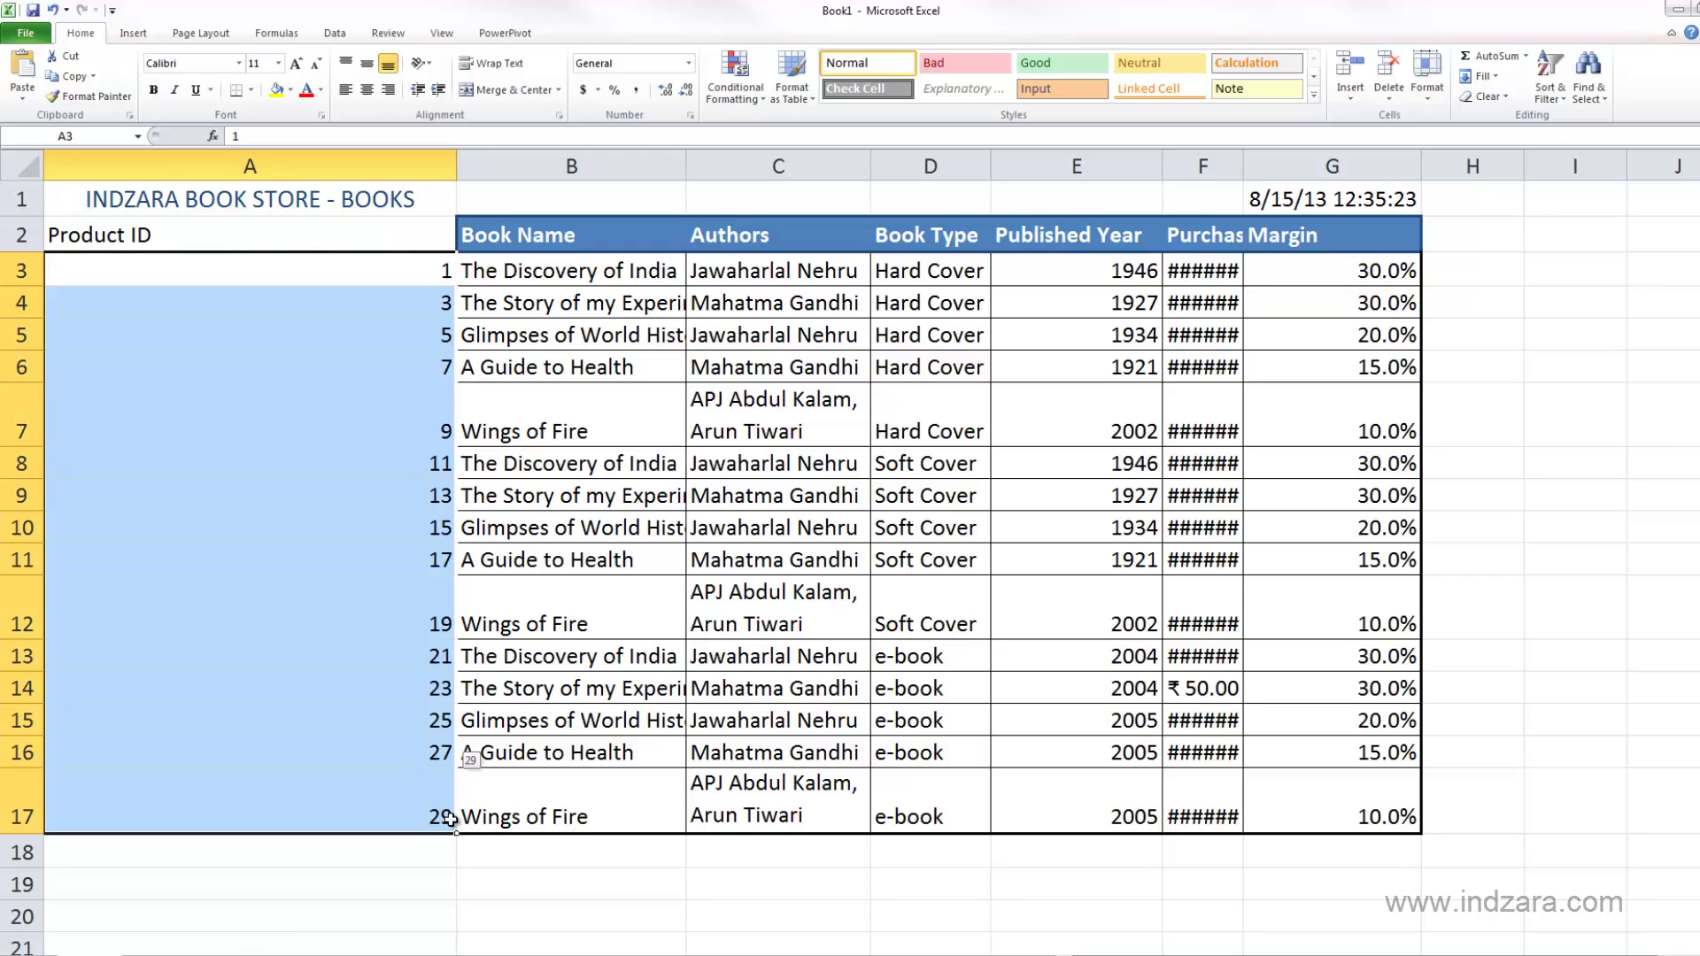
{"action": "left_click", "coordinate": [472, 844]}
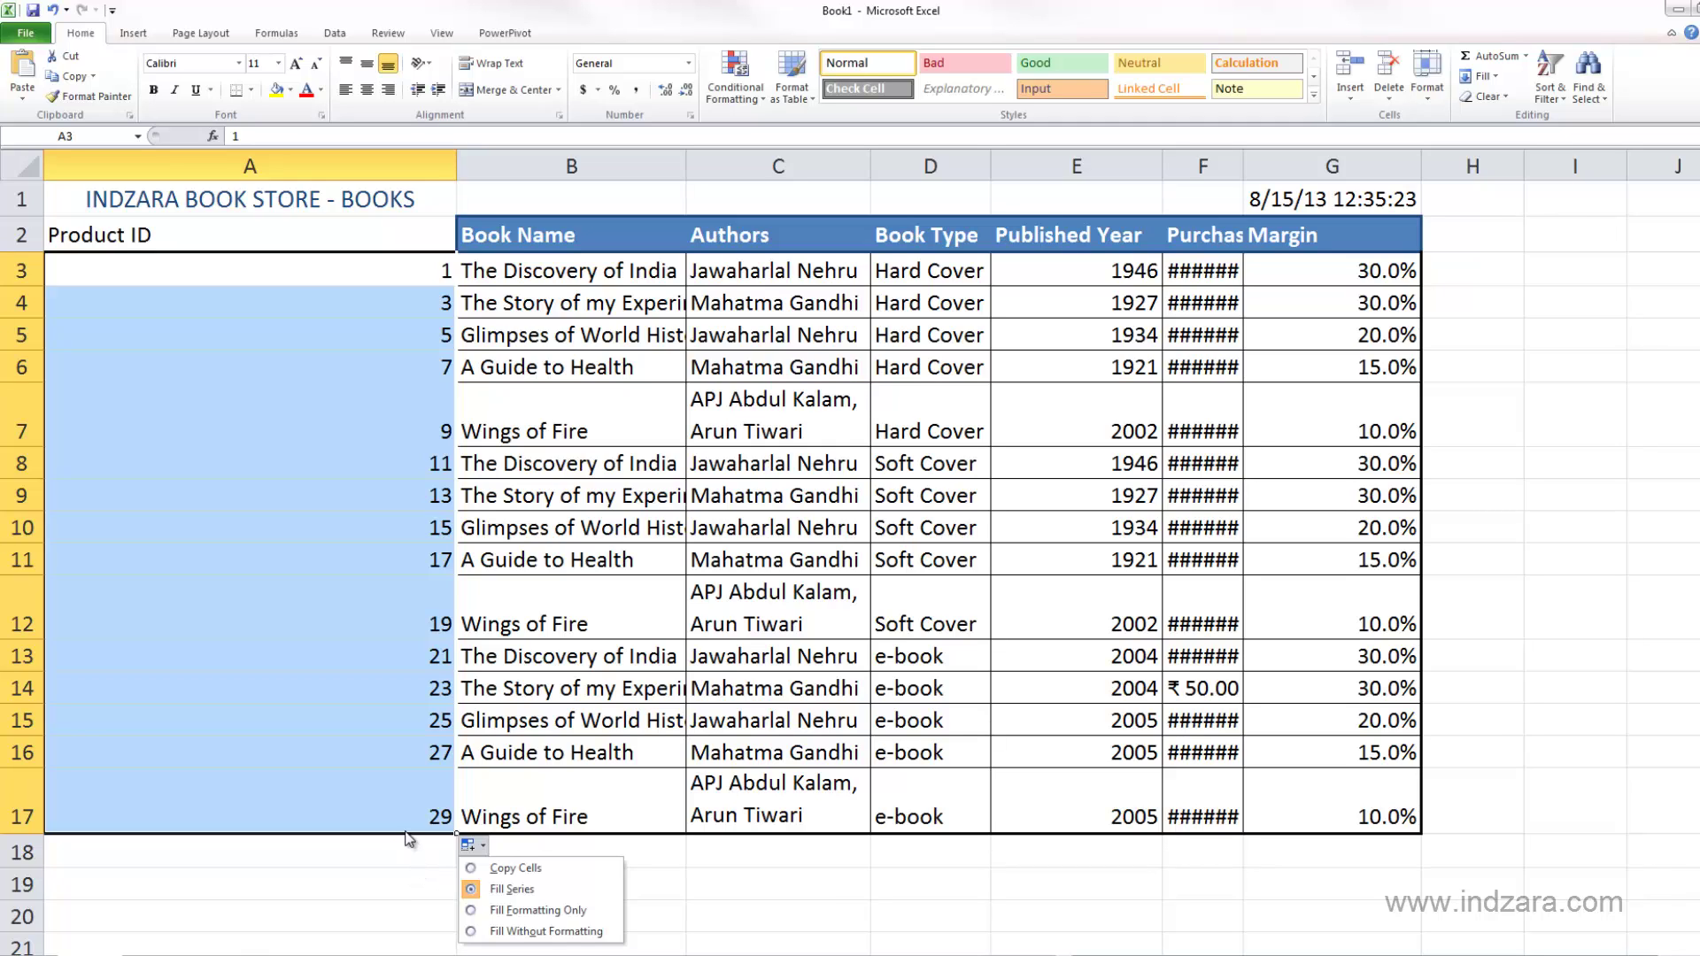
Fill the 1, 3 pair from A3:A4 down to row 17 using Copy Cells.
{"action": "left_click", "coordinate": [347, 812]}
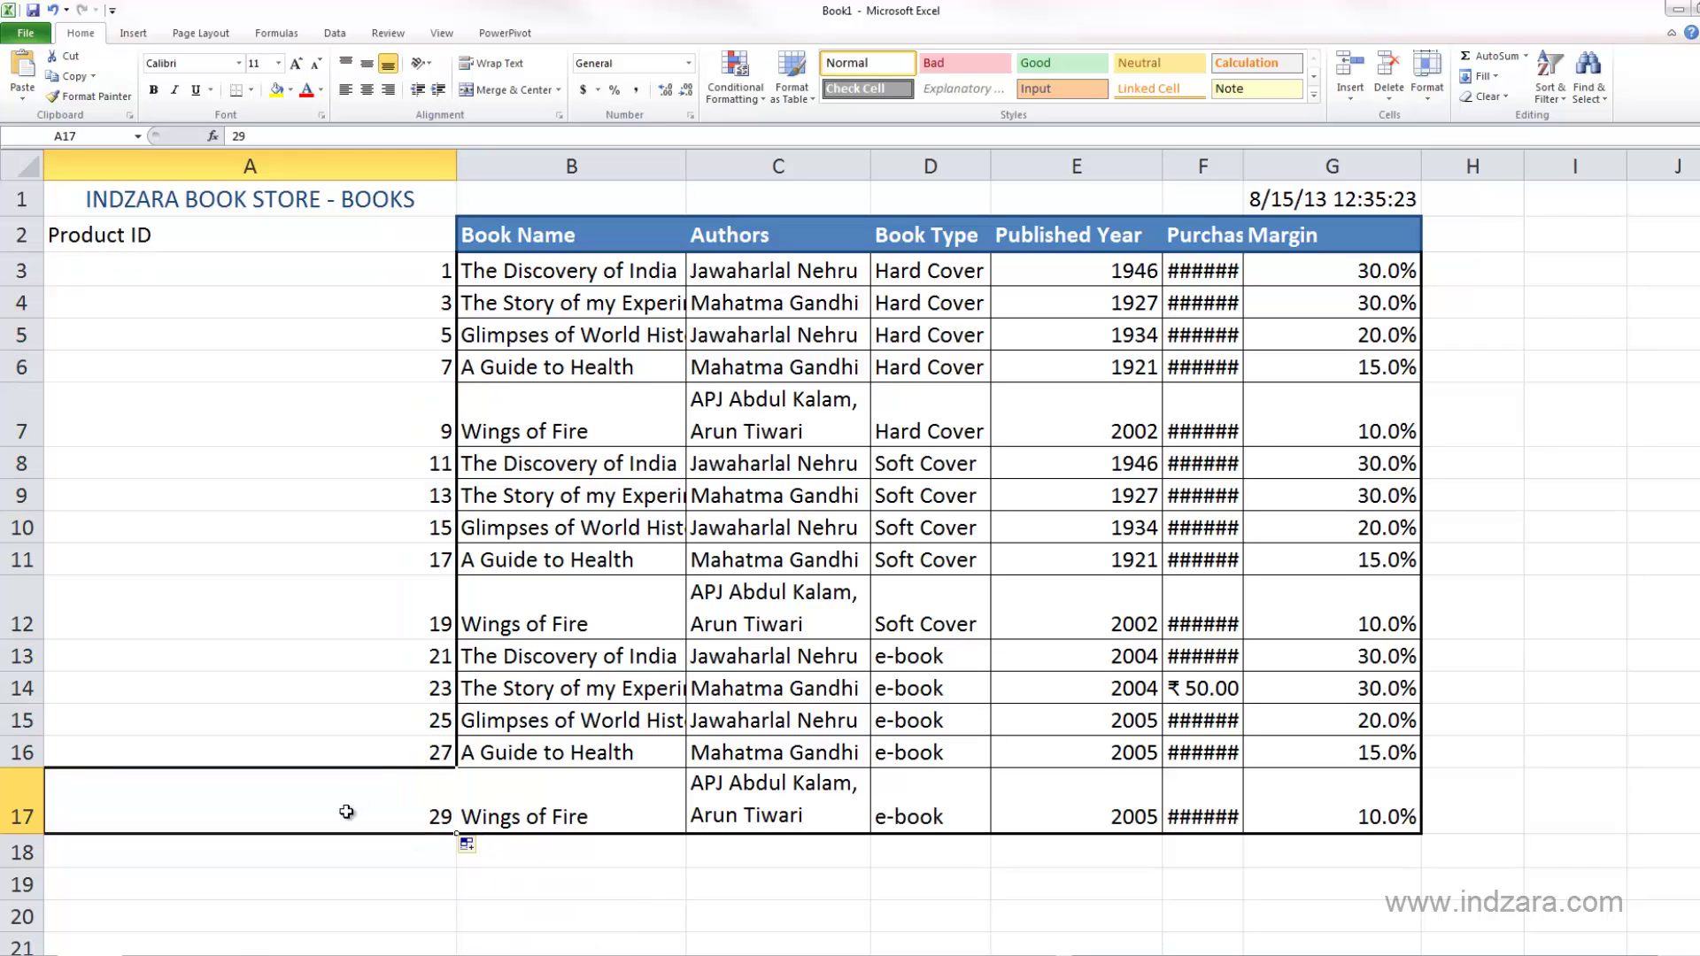
{"action": "left_click", "coordinate": [435, 295]}
{"action": "left_click_drag", "start_coordinate": [435, 296], "coordinate": [438, 305]}
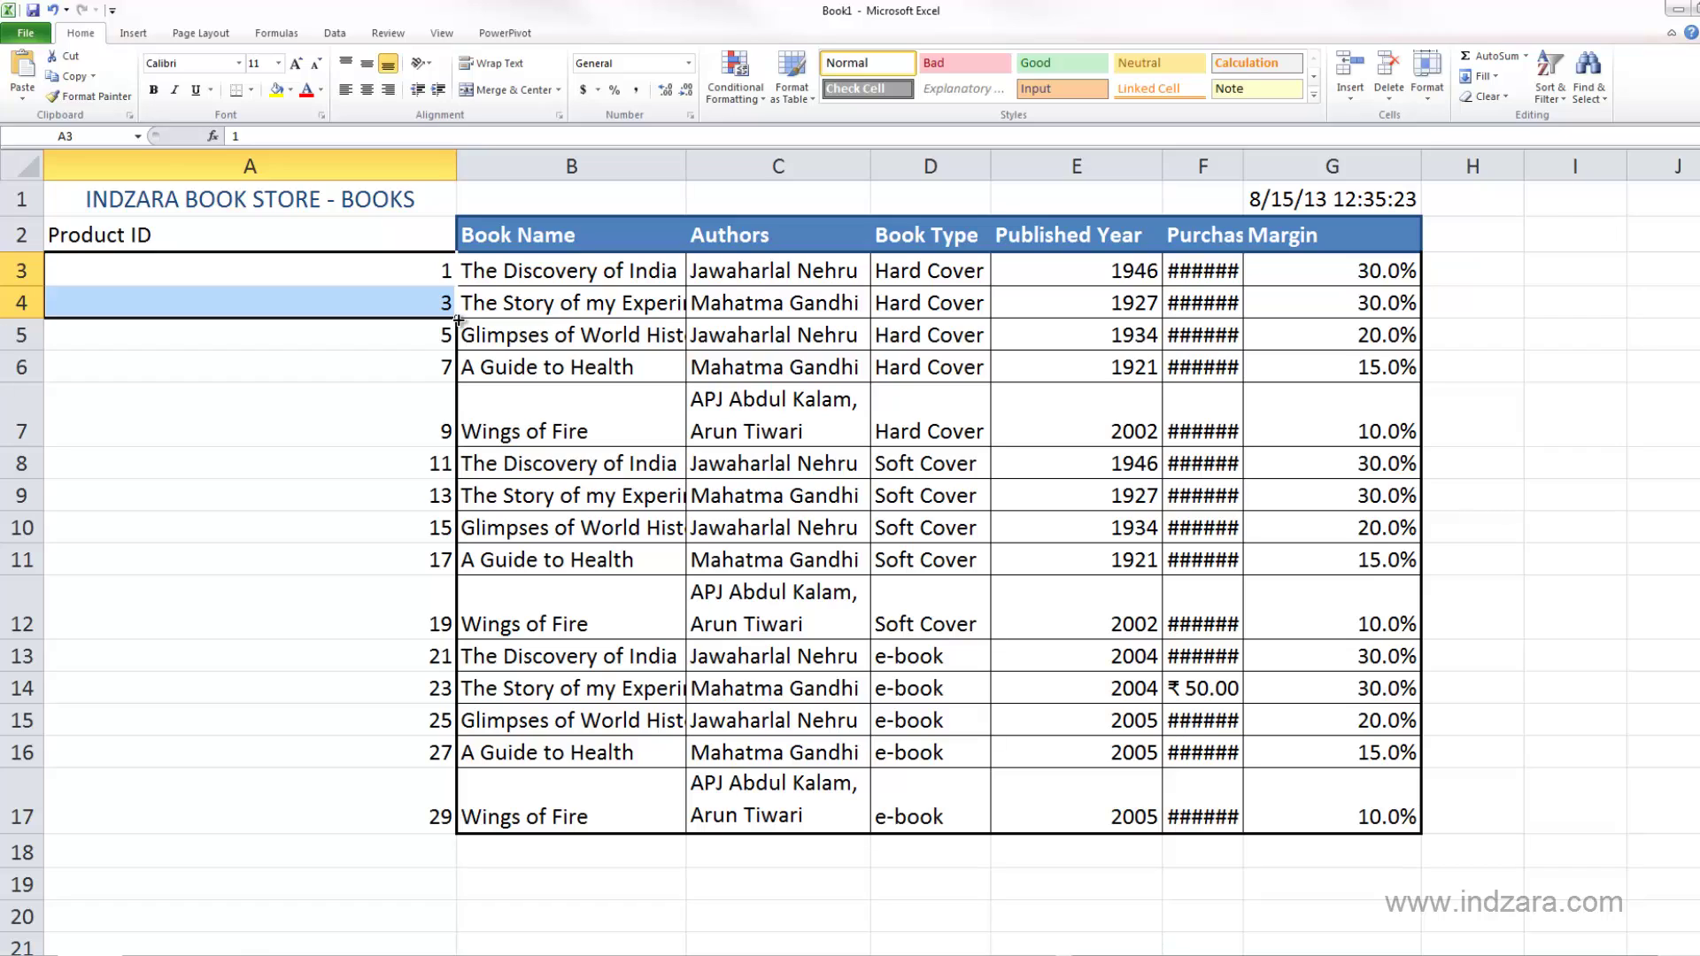
{"action": "double_click", "coordinate": [458, 319]}
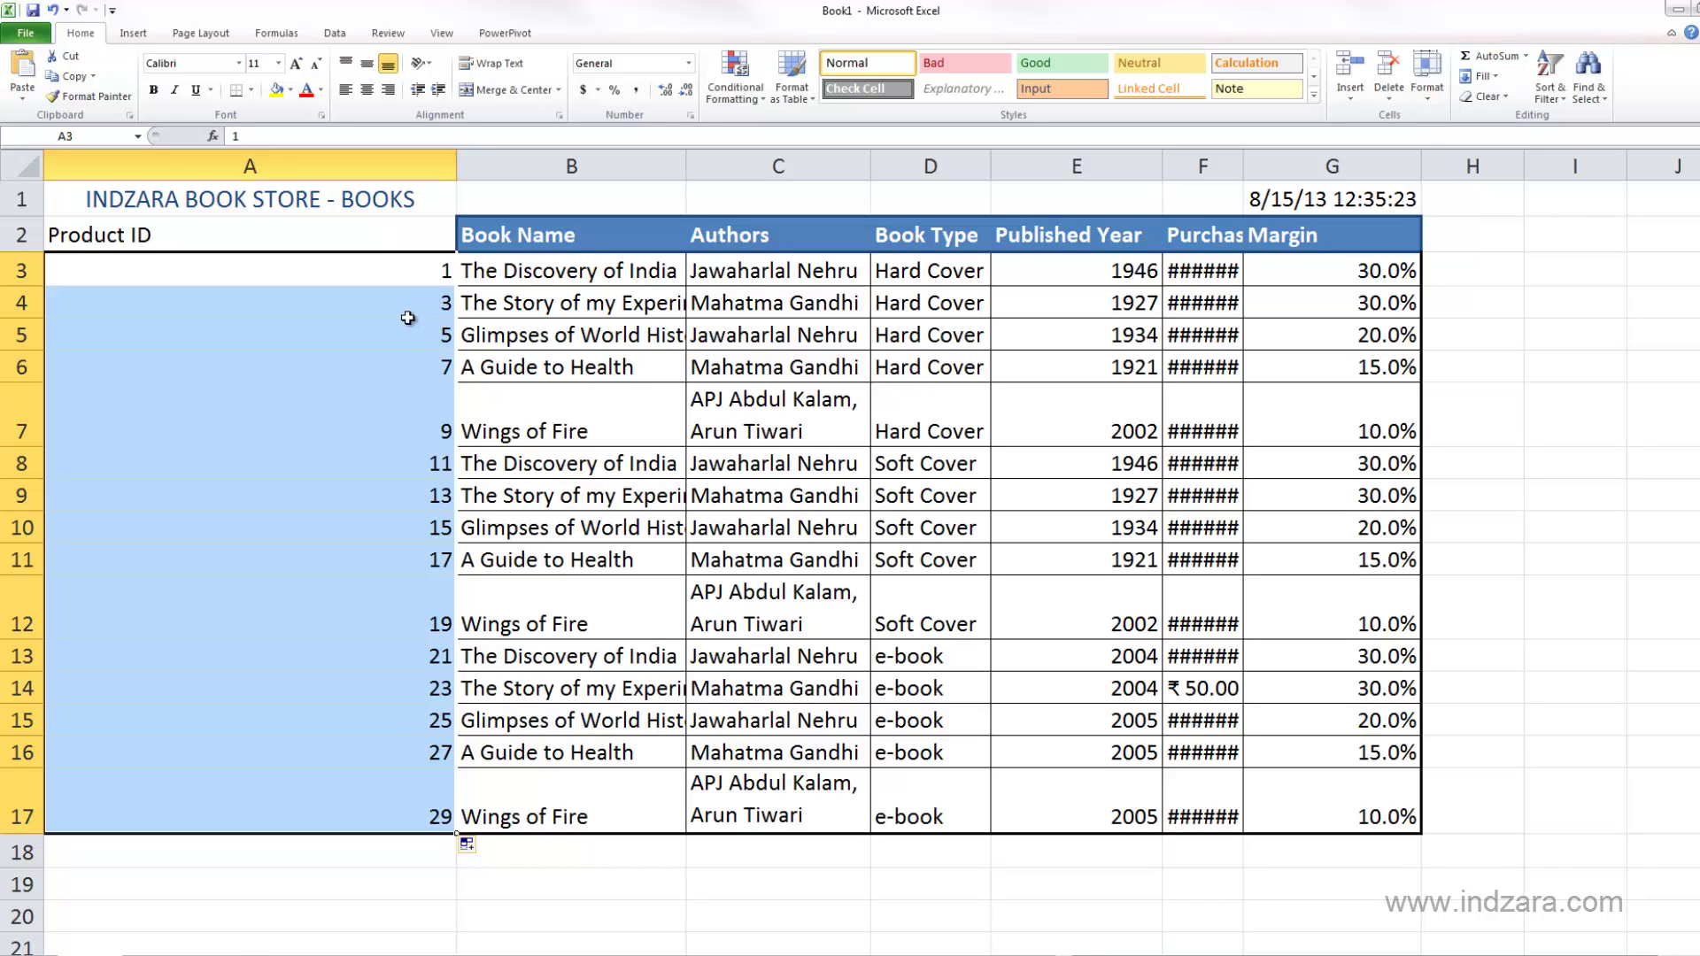
{"action": "left_click", "coordinate": [467, 846]}
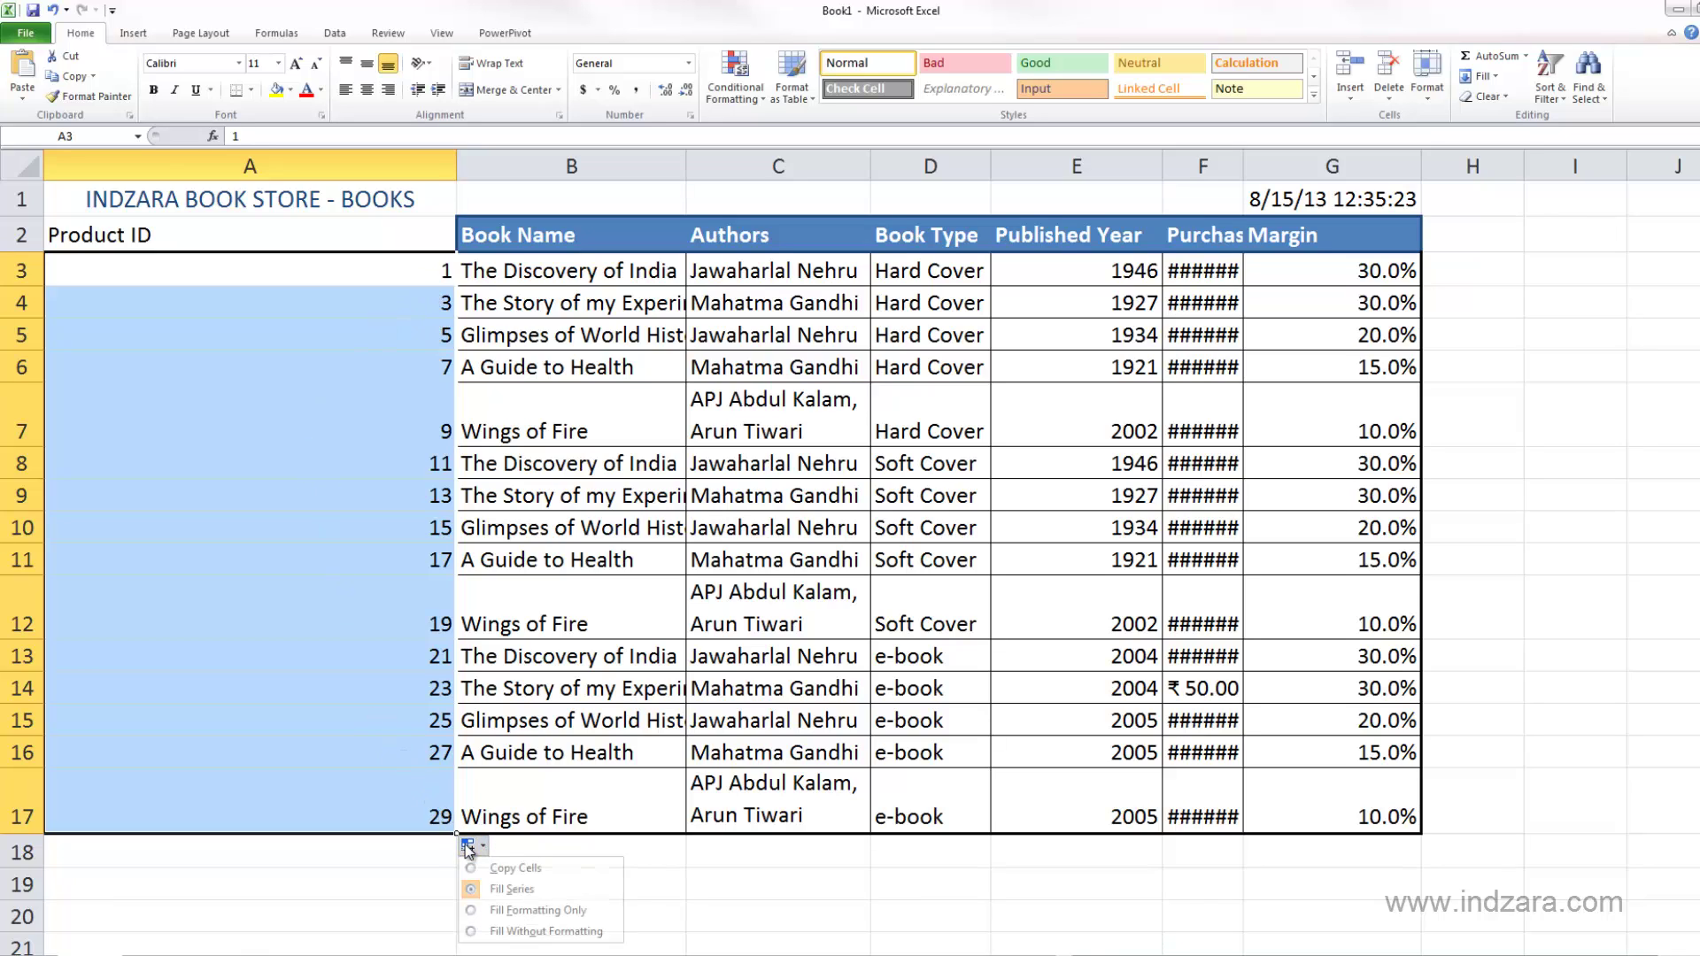
{"action": "left_click", "coordinate": [498, 869]}
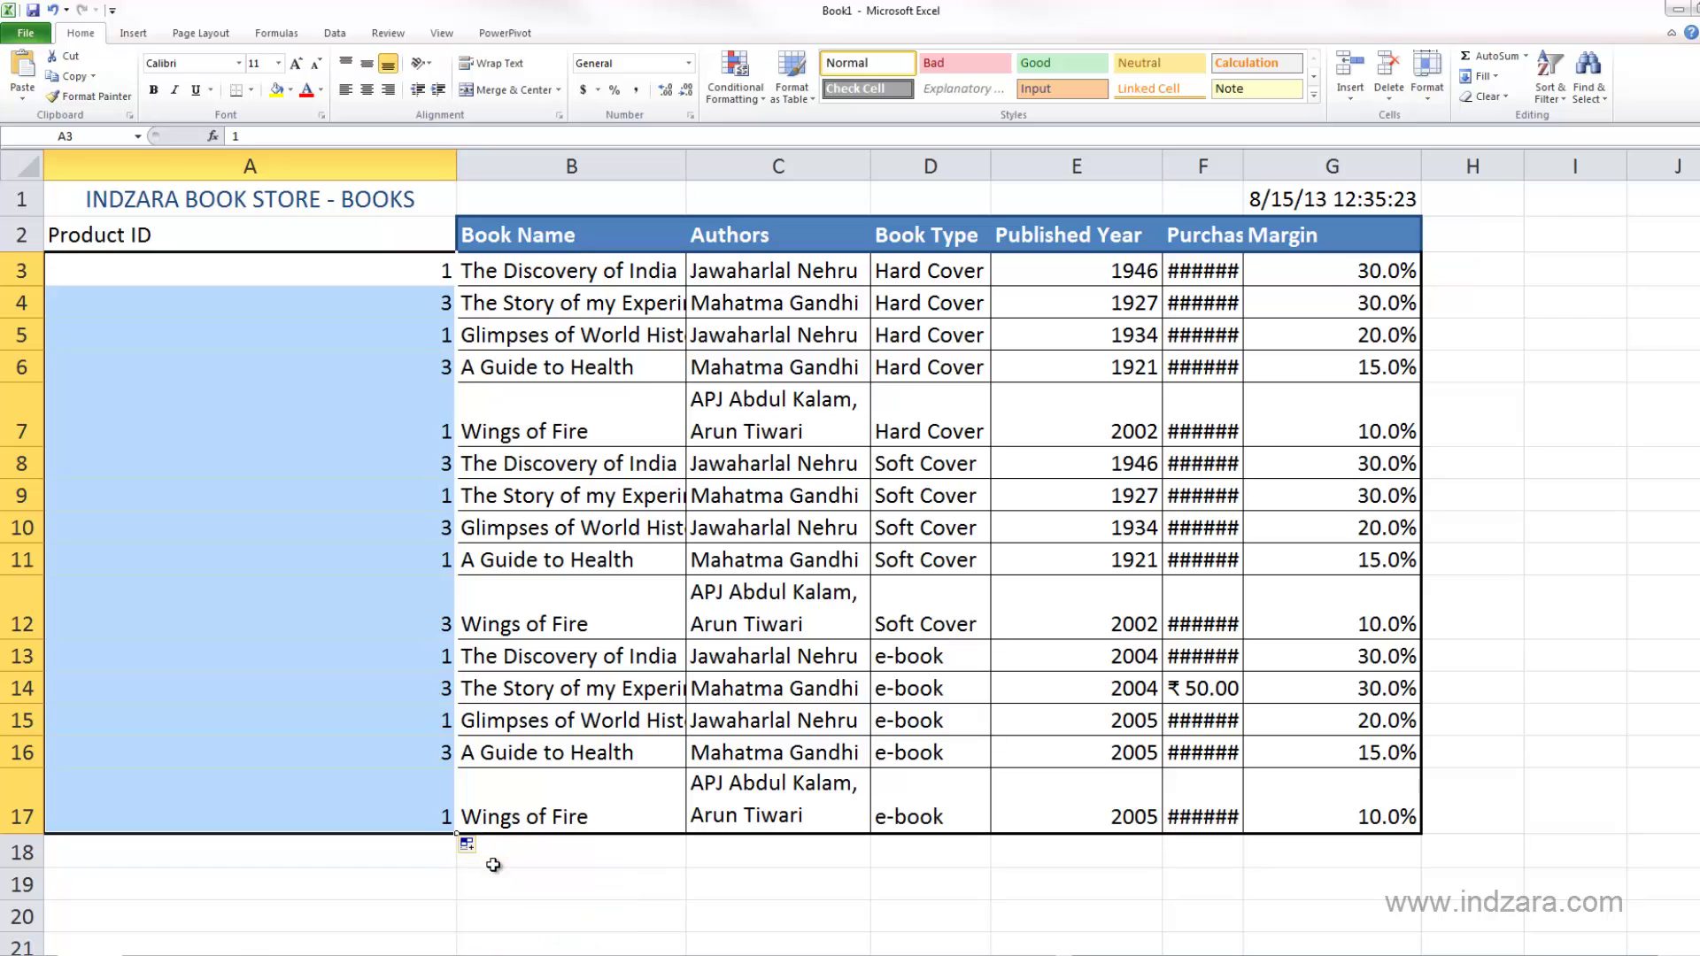
Check the alternating IDs by selecting A3:A4, A9 and A11:A12, then select A3:A17.
{"action": "left_click", "coordinate": [431, 281]}
{"action": "left_click_drag", "start_coordinate": [431, 280], "coordinate": [429, 367]}
{"action": "left_click_drag", "start_coordinate": [423, 432], "coordinate": [417, 460]}
{"action": "left_click", "coordinate": [401, 497]}
{"action": "left_click_drag", "start_coordinate": [394, 560], "coordinate": [362, 624]}
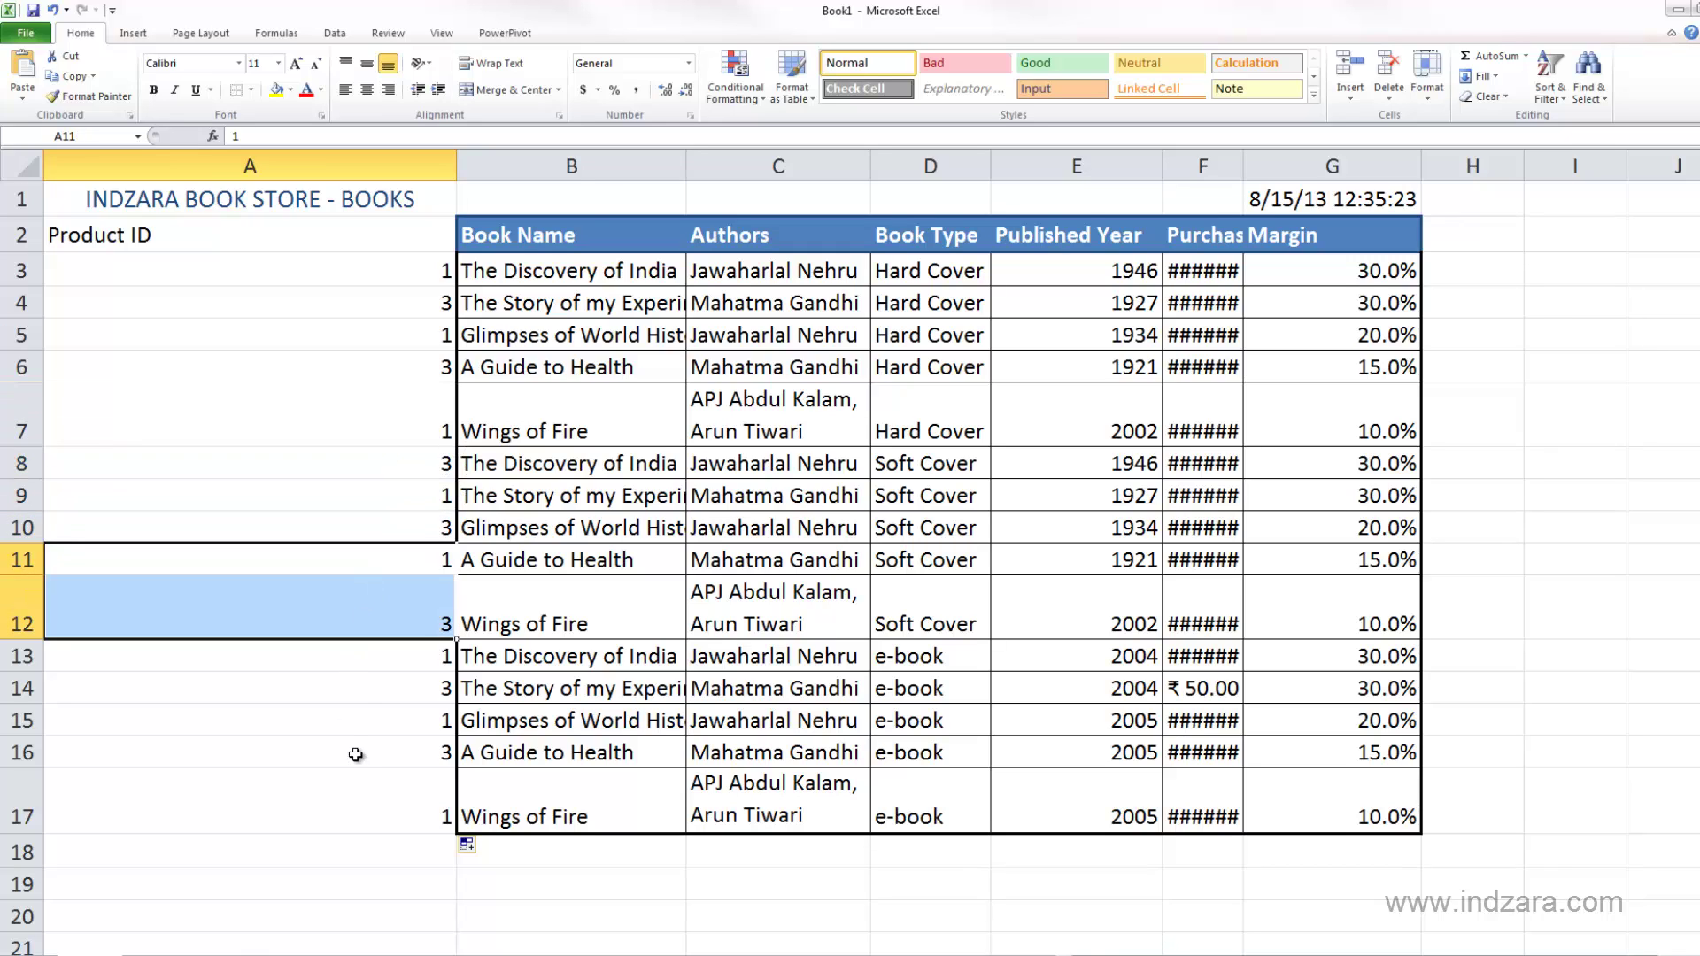
{"action": "left_click", "coordinate": [475, 847]}
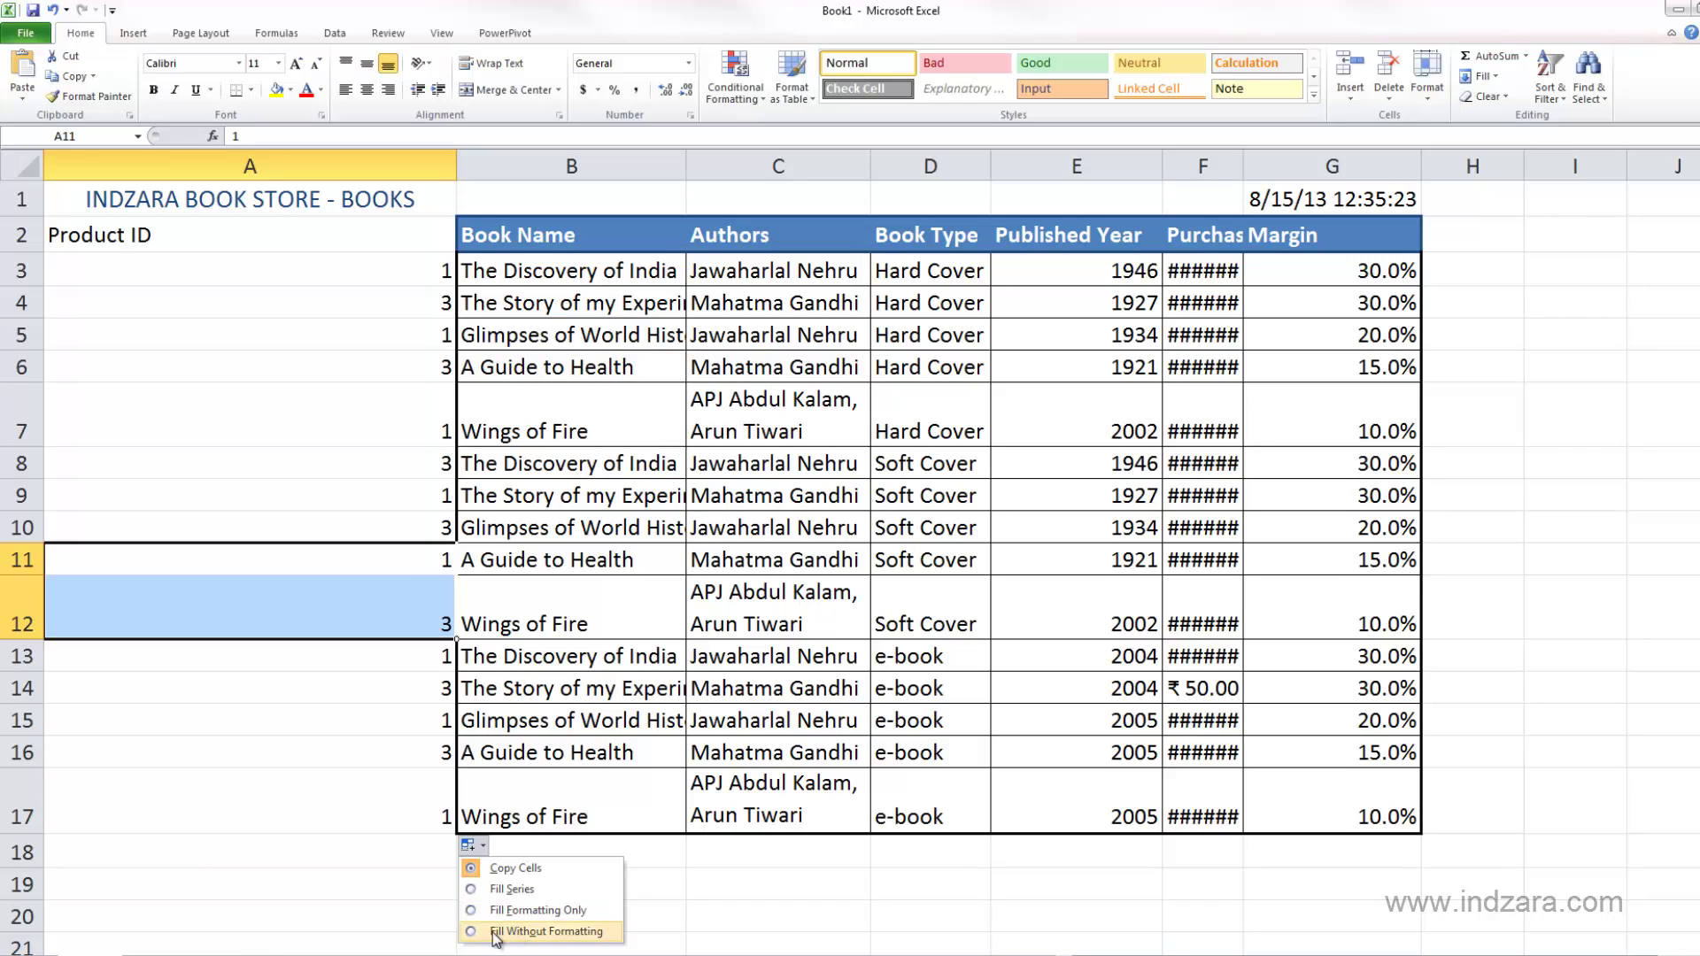
{"action": "left_click", "coordinate": [399, 502]}
{"action": "left_click_drag", "start_coordinate": [405, 269], "coordinate": [391, 797]}
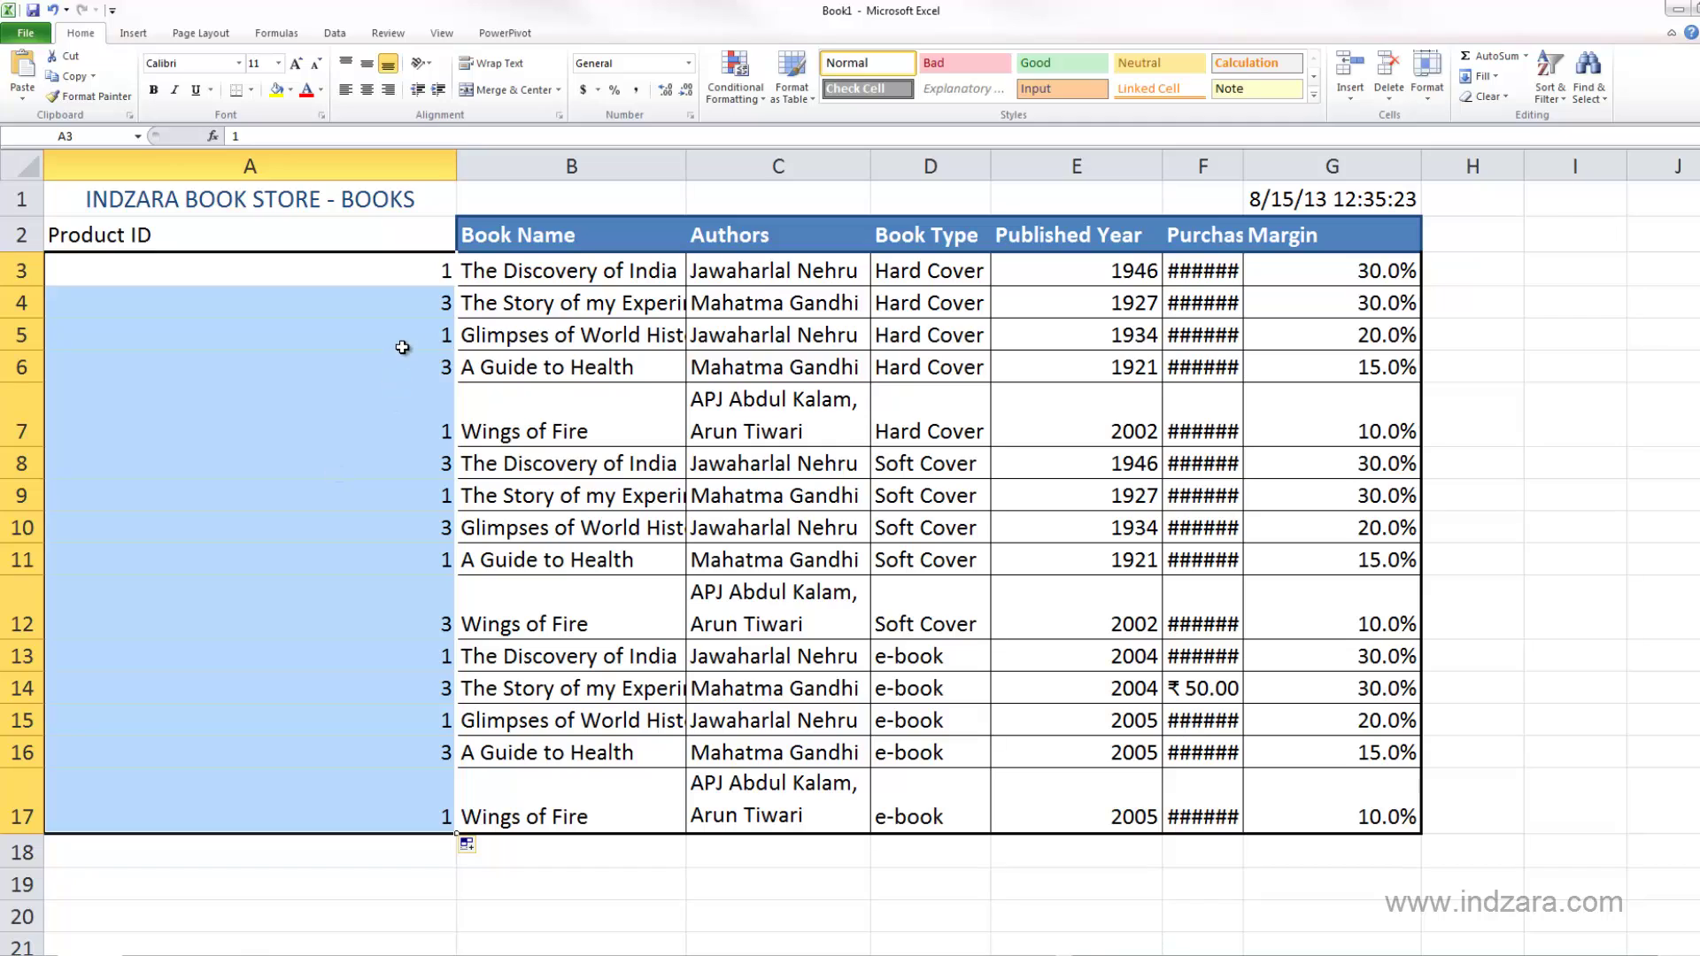
Select A3:A4 and refill the Product IDs as the sequence 1 through 15.
{"action": "left_click", "coordinate": [427, 589]}
{"action": "left_click", "coordinate": [442, 272]}
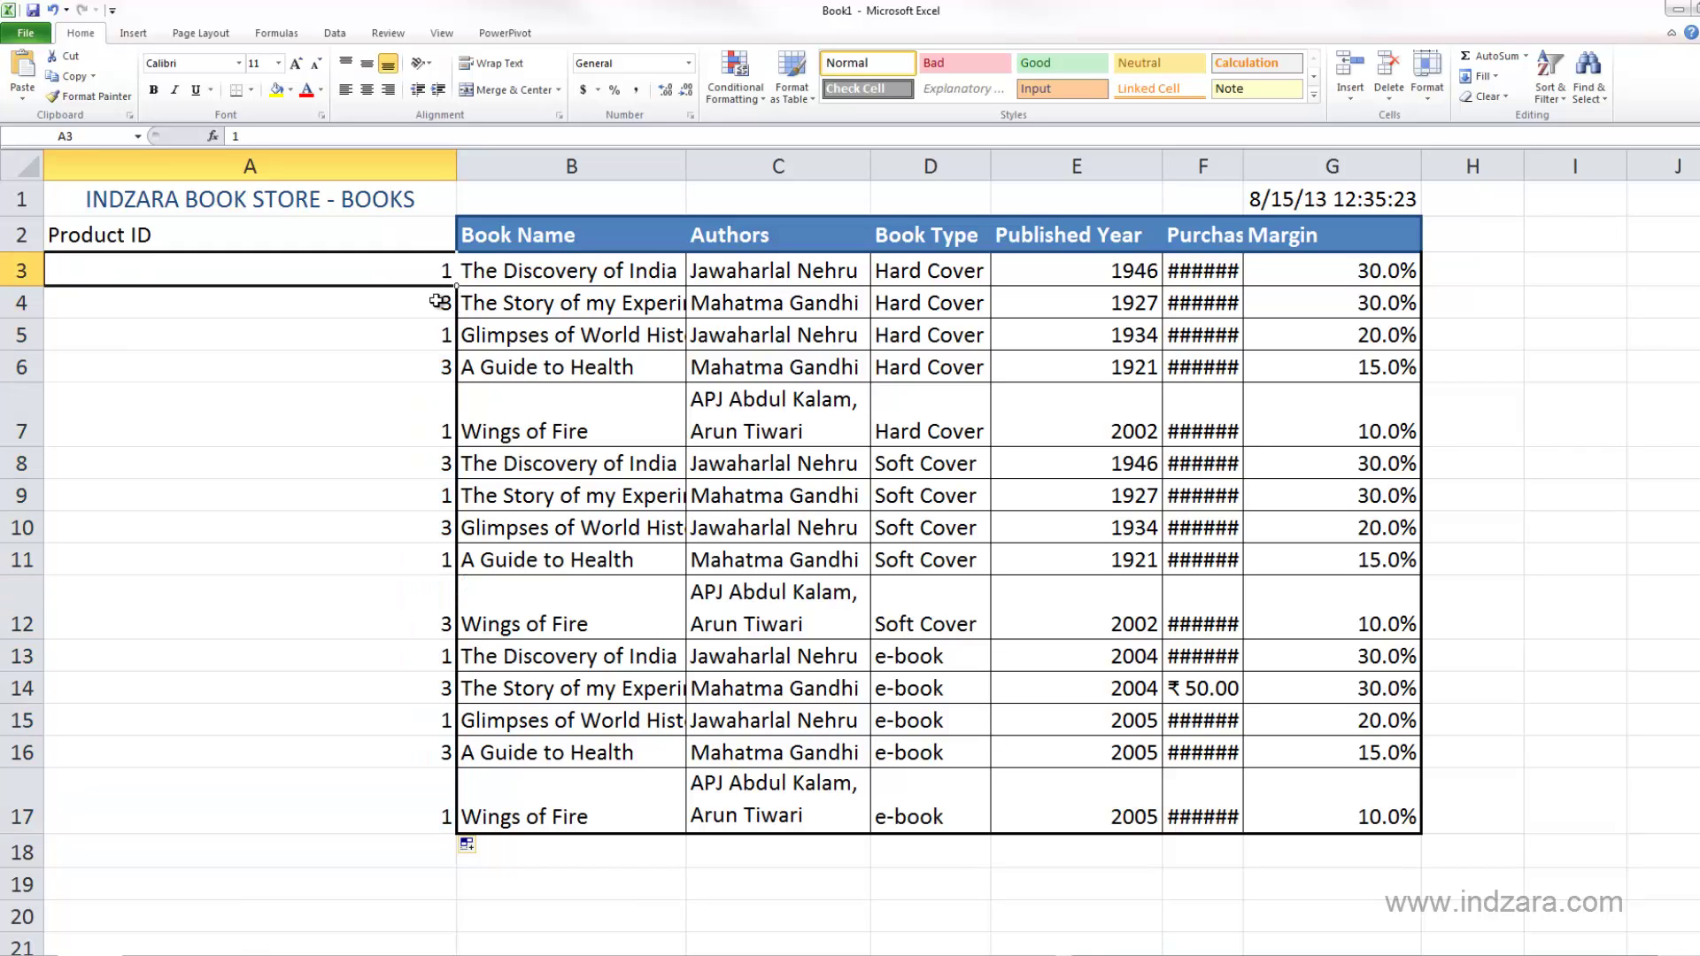
{"action": "left_click_drag", "start_coordinate": [438, 301], "coordinate": [452, 828]}
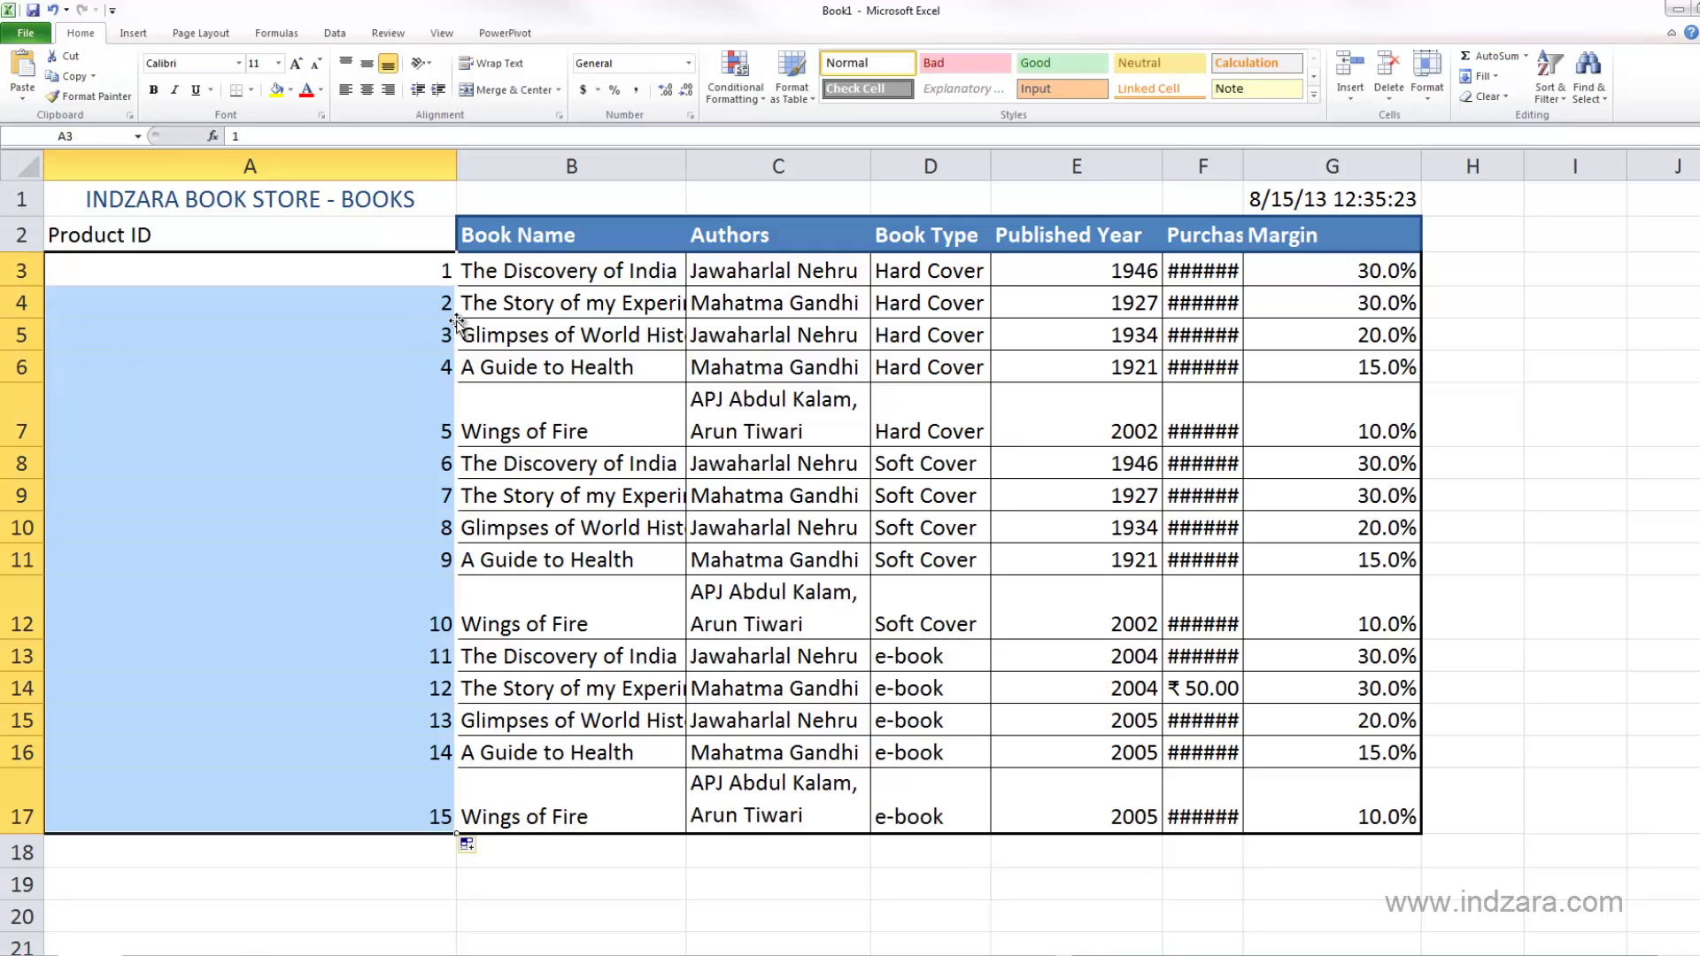
{"action": "left_click", "coordinate": [403, 376]}
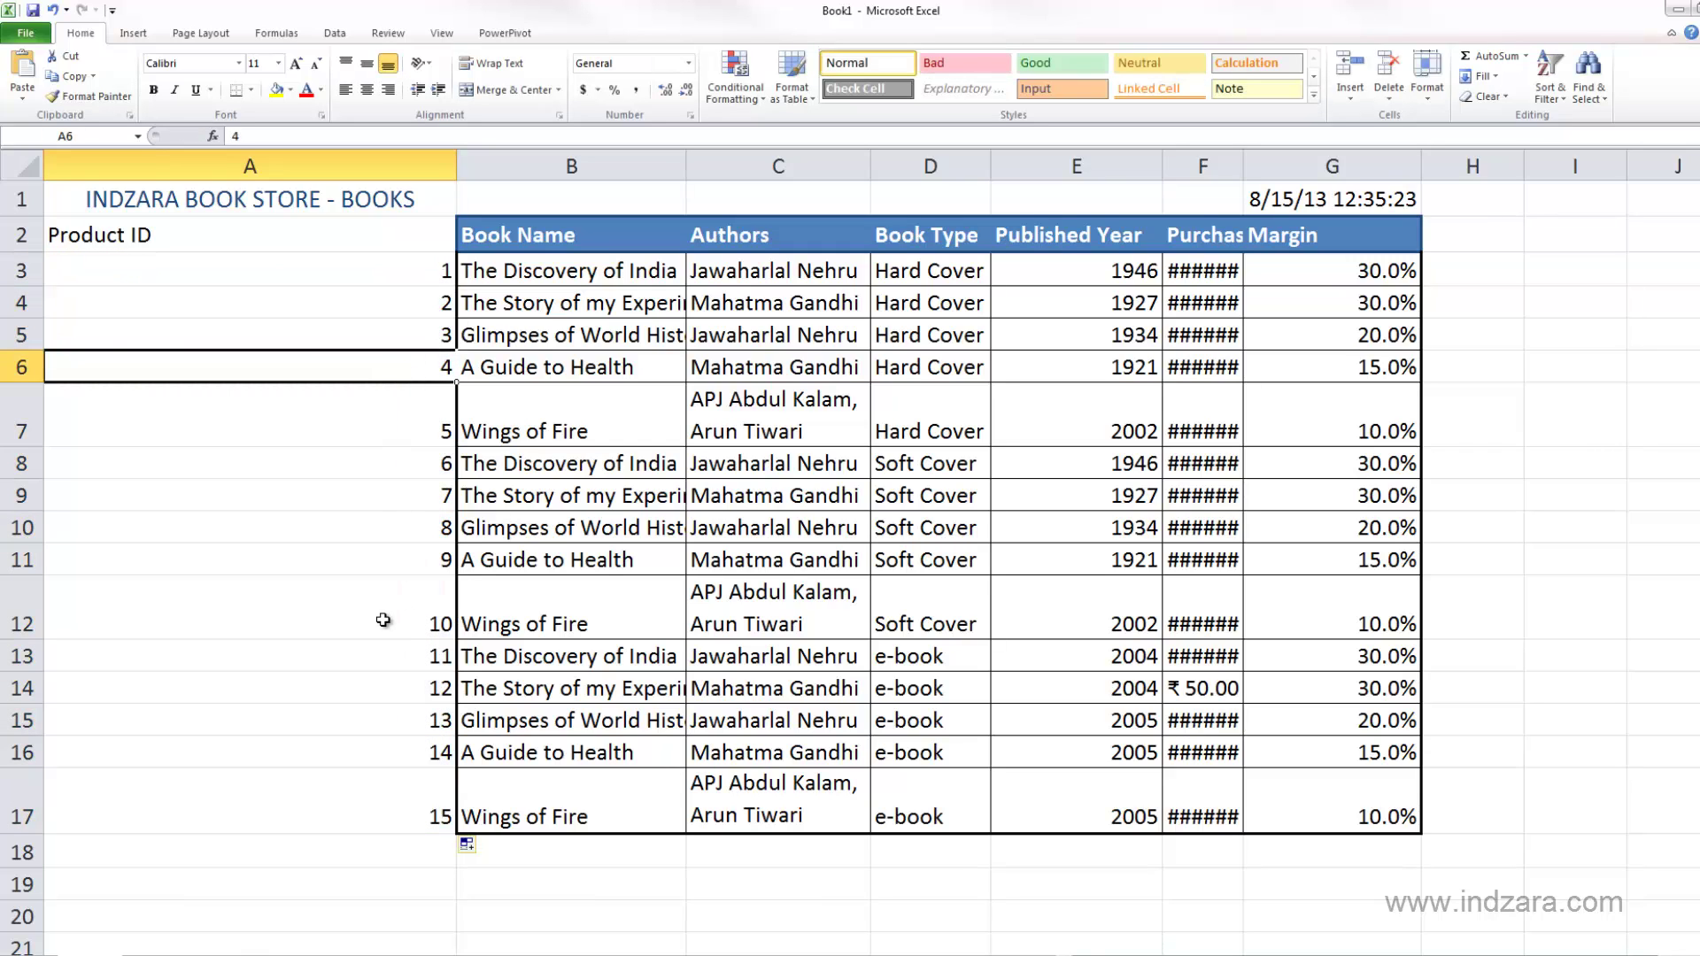